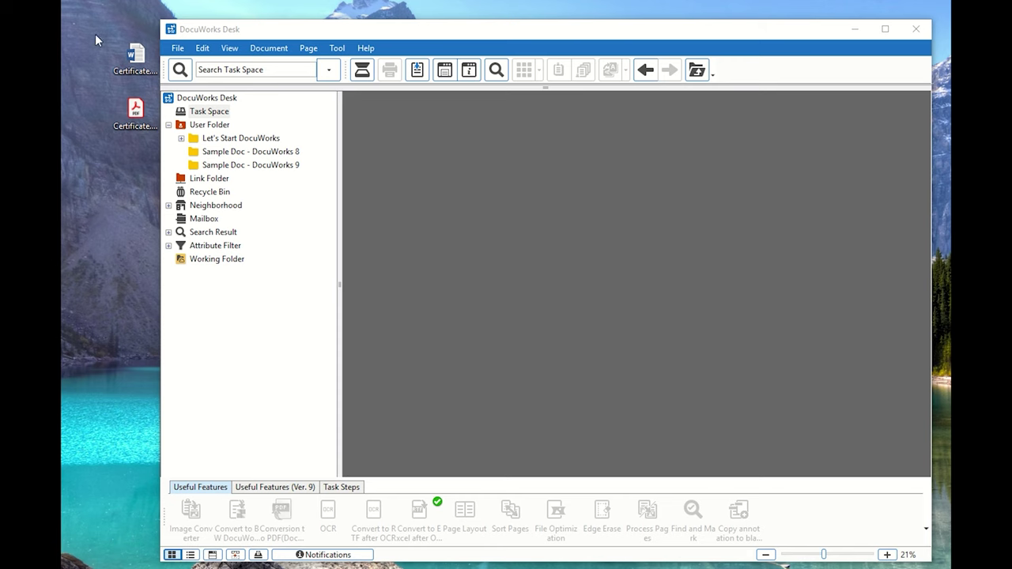
# Import Certificate.pdf from the desktop into the Task Space and place its thumbnail in the first spot.
pyautogui.click(134, 57)
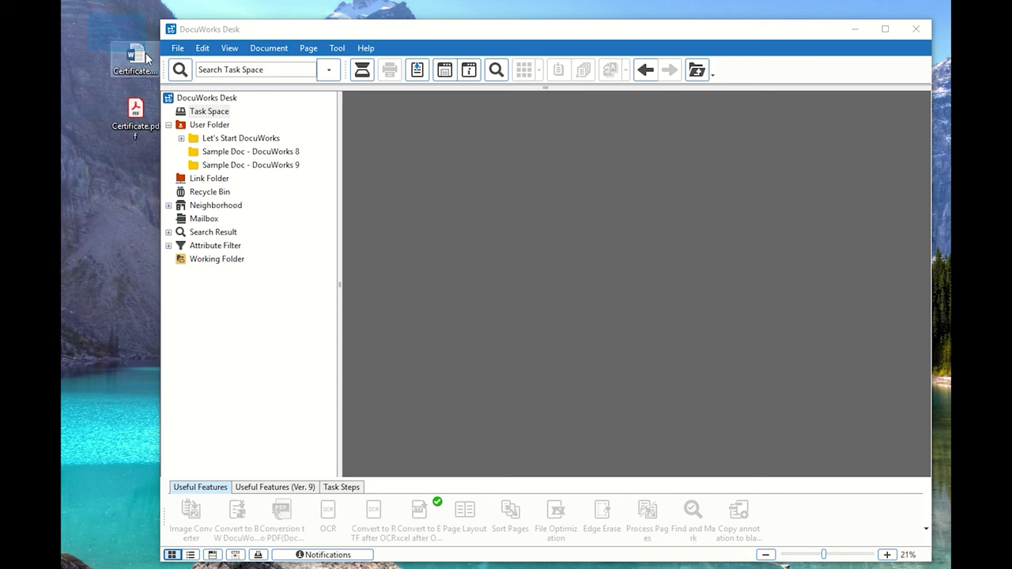
pyautogui.click(115, 223)
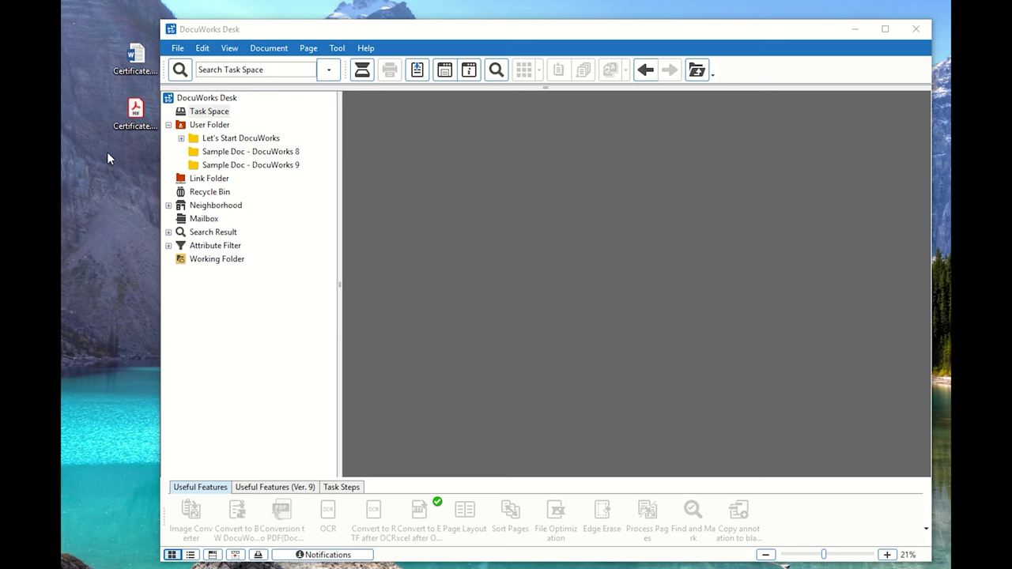
pyautogui.moveTo(134, 111); pyautogui.dragTo(432, 190)
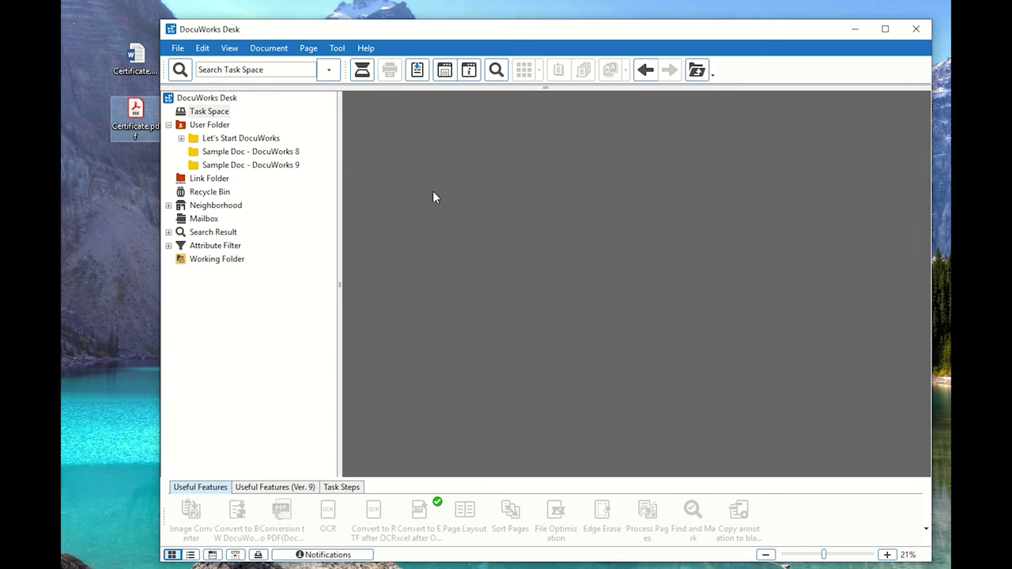
pyautogui.moveTo(465, 237); pyautogui.dragTo(397, 158)
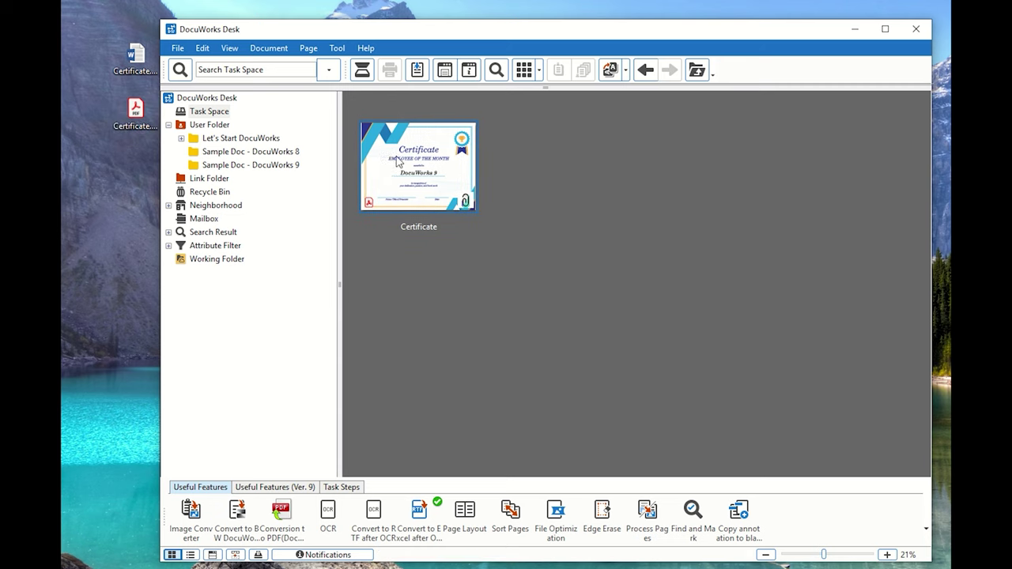
# Convert the PDF certificate to a DocuWorks document, creating the page without attaching original data, and place it beside the PDF.
pyautogui.rightClick(443, 196)
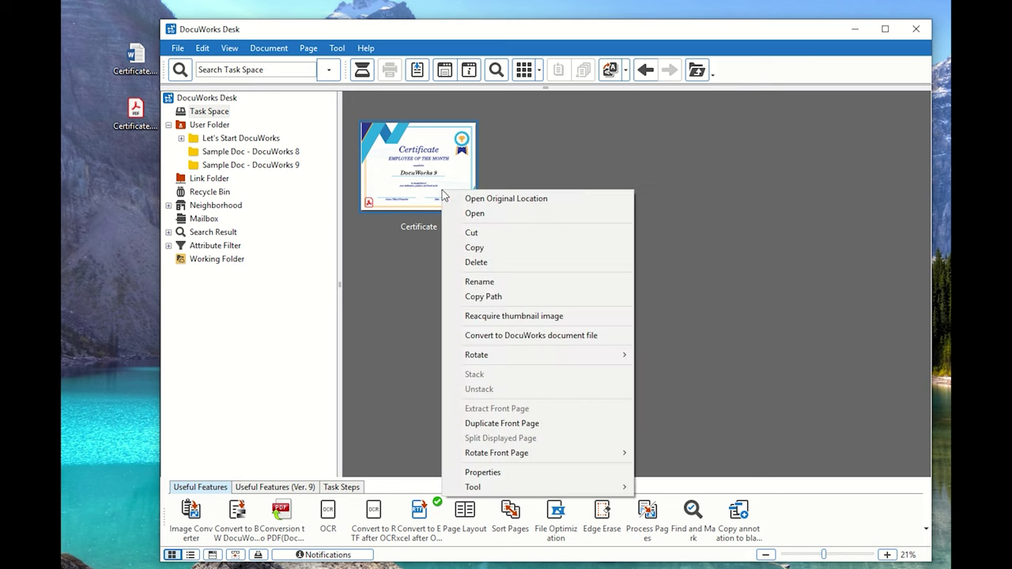
pyautogui.click(517, 338)
pyautogui.click(517, 372)
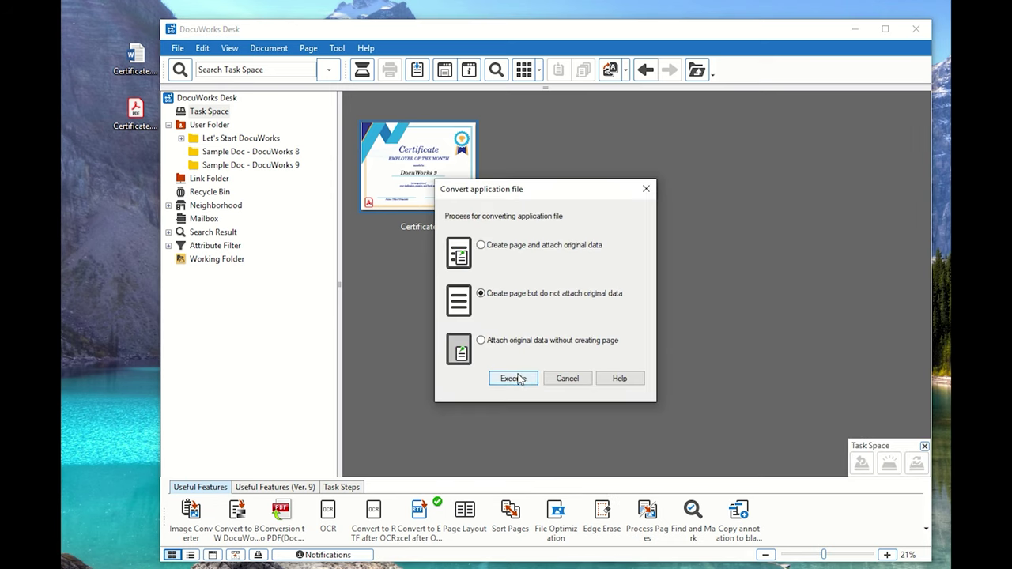
pyautogui.click(513, 379)
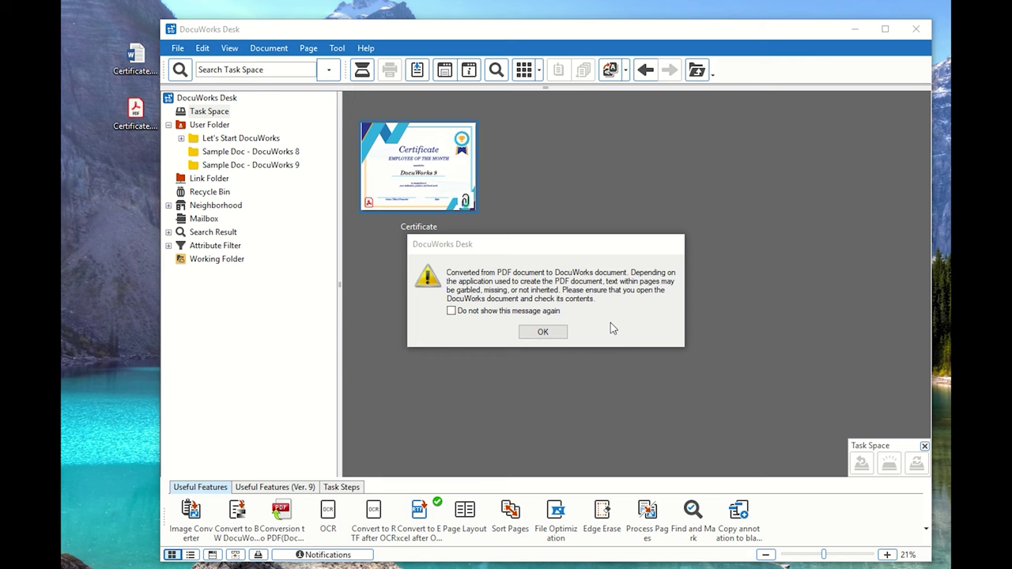
pyautogui.click(559, 333)
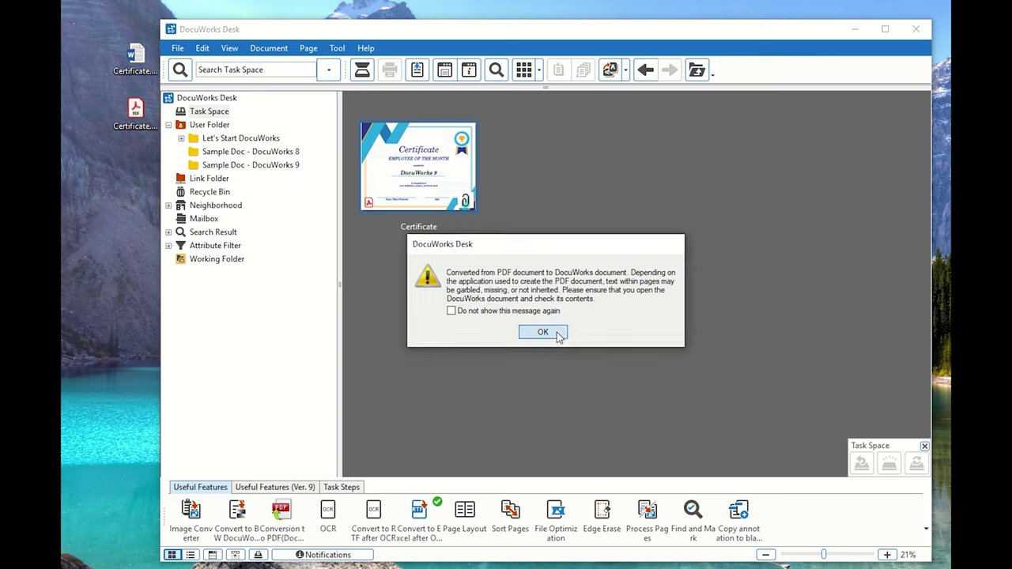
pyautogui.moveTo(558, 334); pyautogui.dragTo(562, 204)
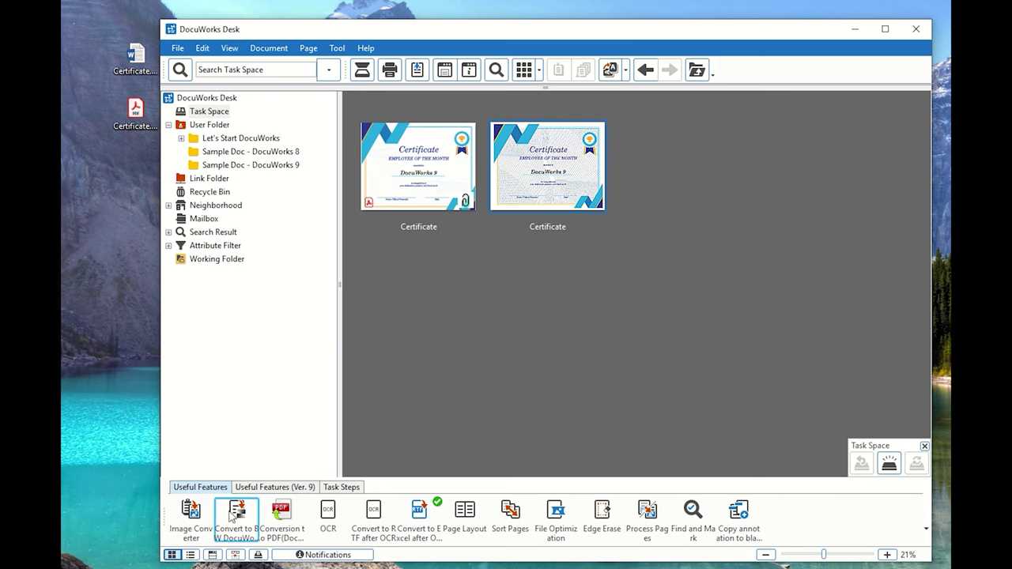
# Export the DocuWorks certificate as a 200 dpi color TIFF, uncompressed with multiple pages in one file, and place it beside the document.
pyautogui.click(199, 518)
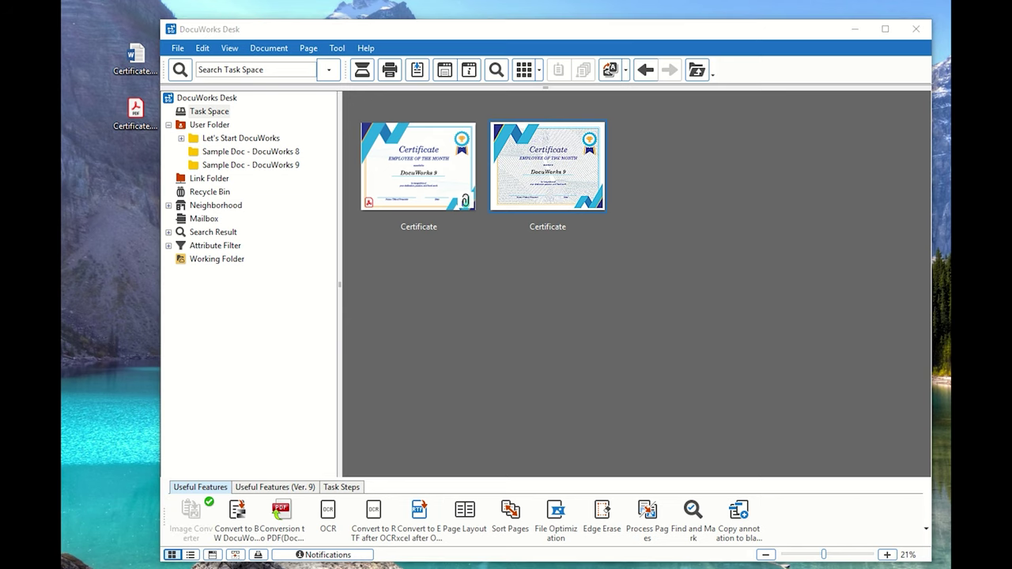
pyautogui.moveTo(583, 142); pyautogui.dragTo(745, 162)
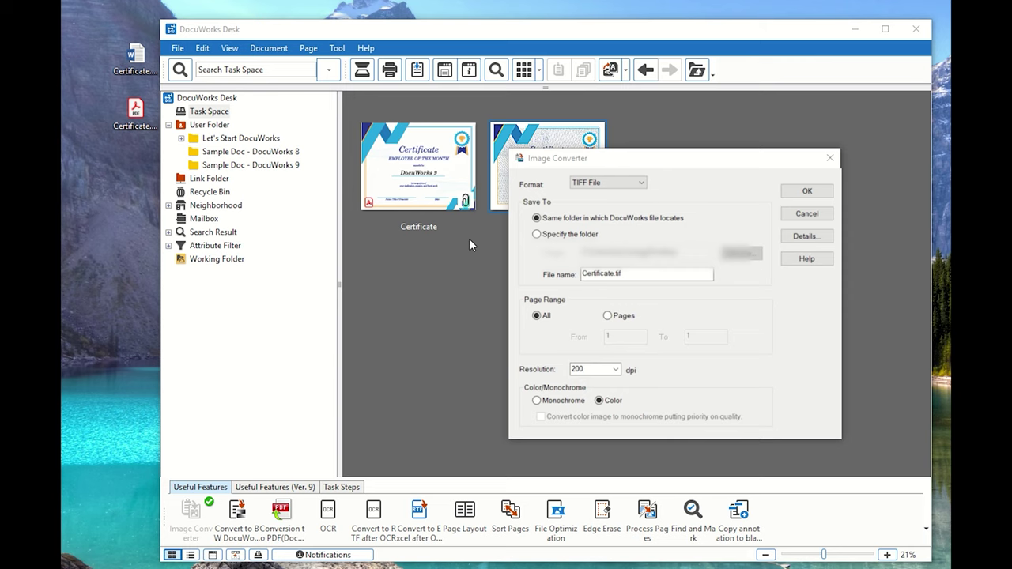
pyautogui.click(638, 182)
pyautogui.click(633, 202)
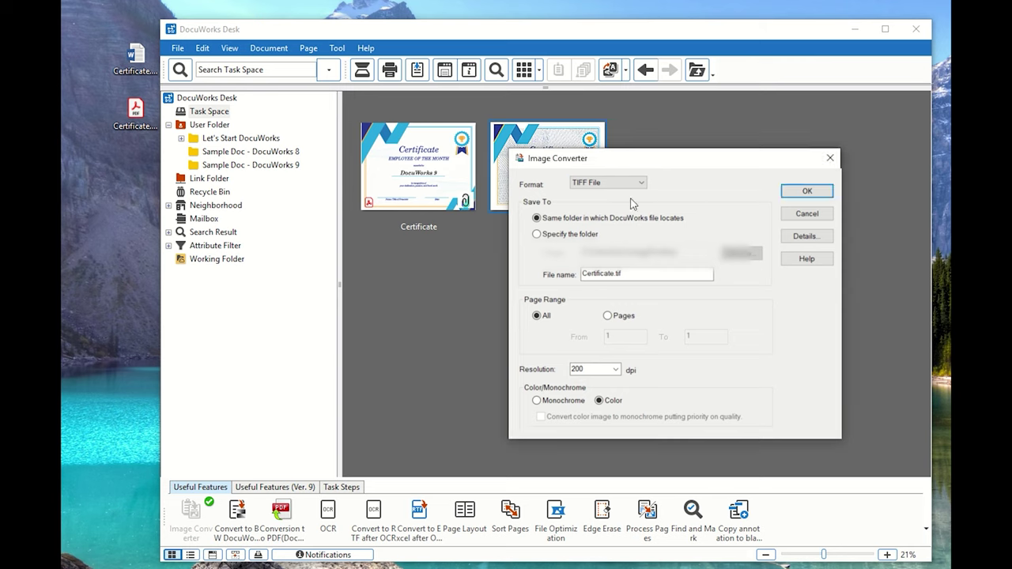
pyautogui.click(804, 238)
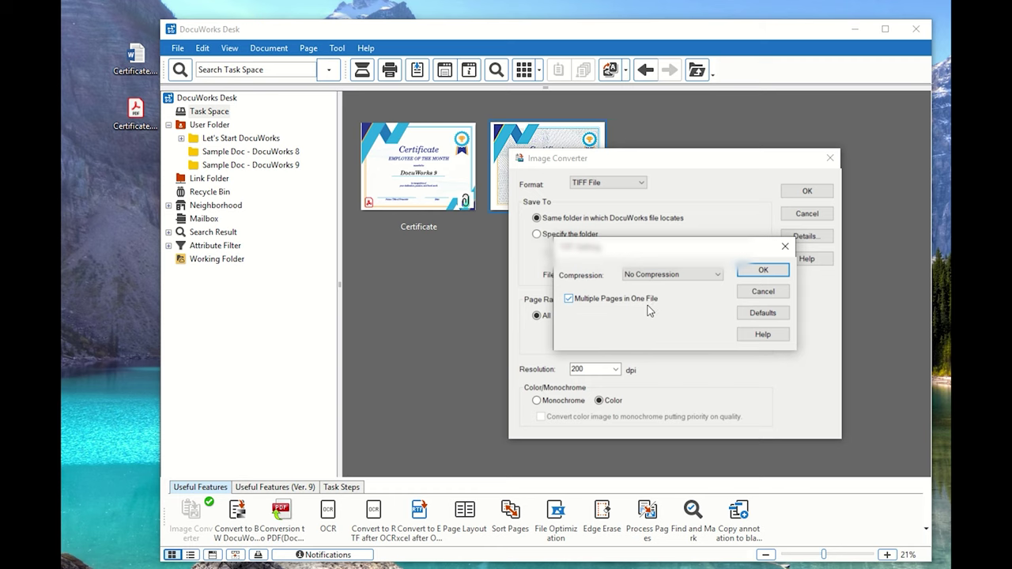
pyautogui.click(762, 270)
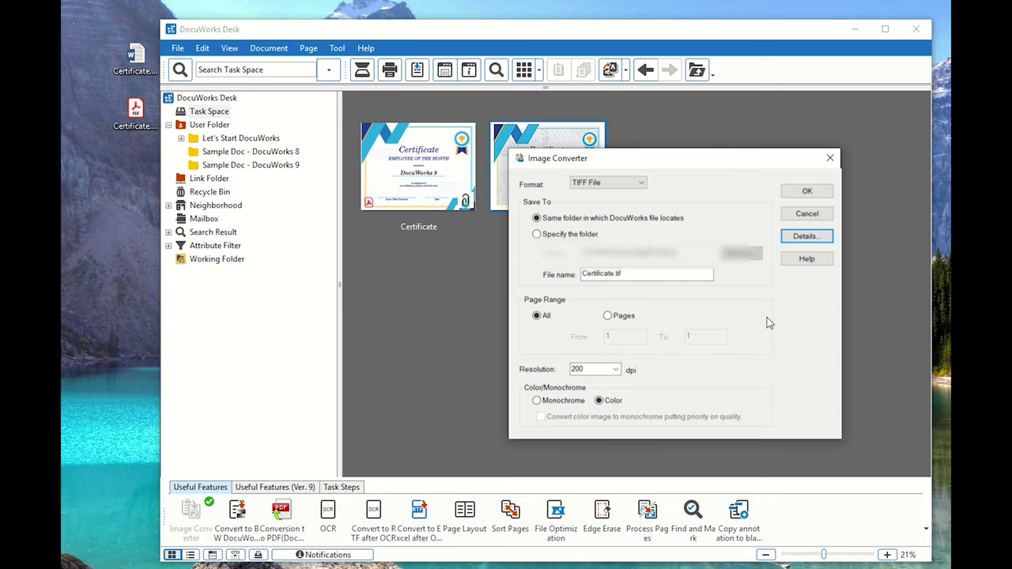
pyautogui.click(807, 191)
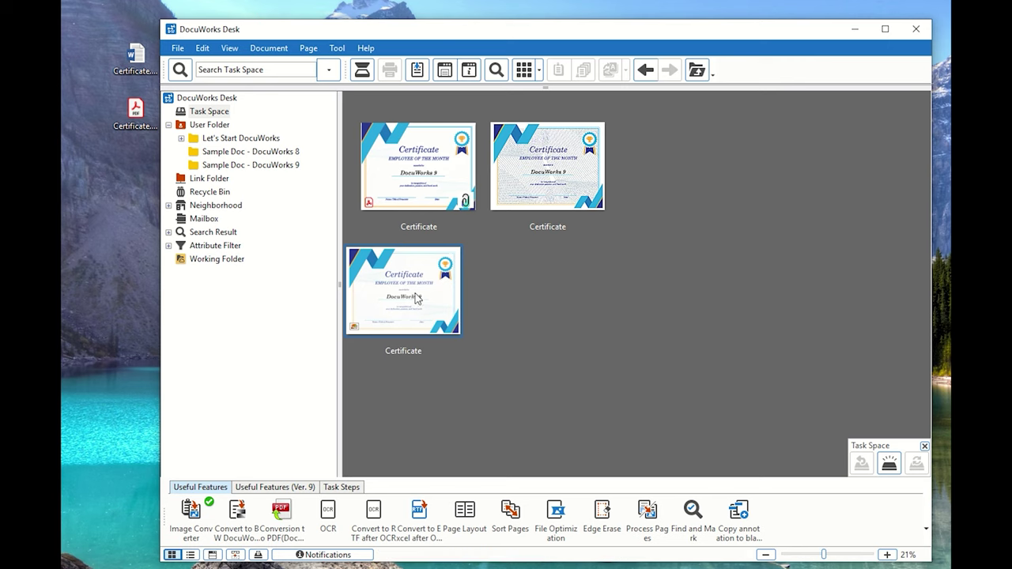
pyautogui.moveTo(415, 291); pyautogui.dragTo(684, 168)
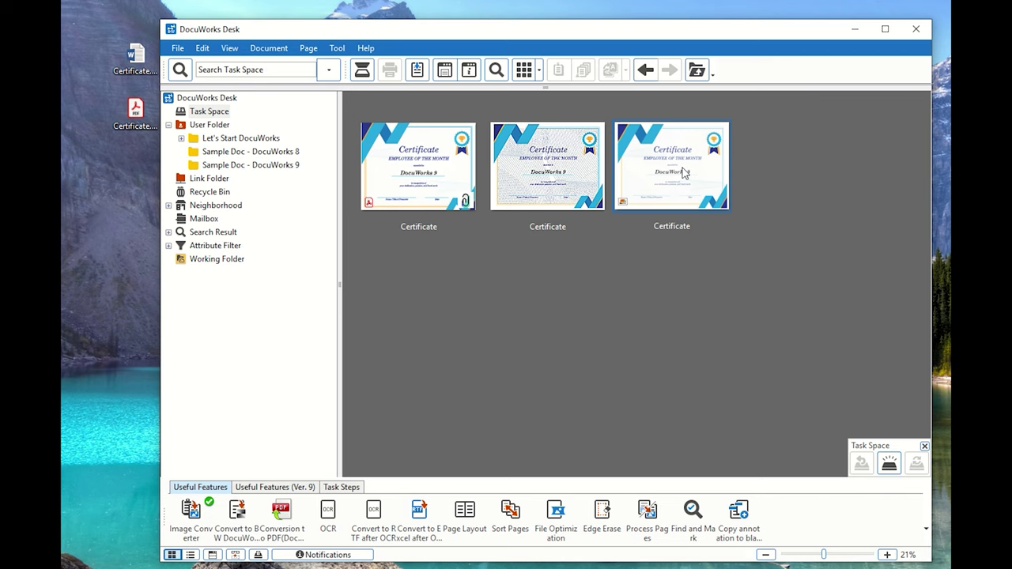
# Try to run OCR on the TIFF certificate, check the reported state, and close the OCR window.
pyautogui.click(326, 516)
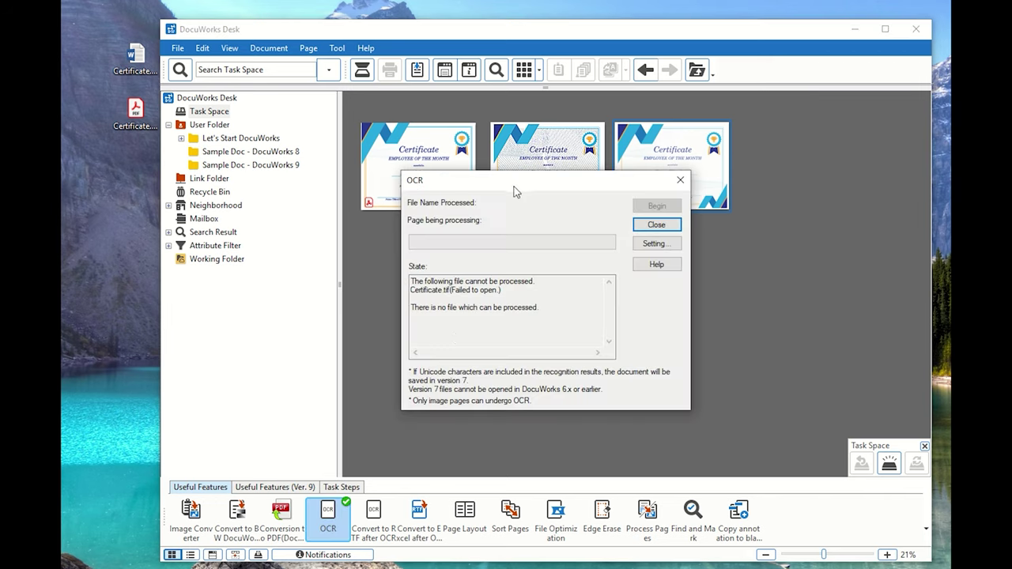
pyautogui.moveTo(514, 185); pyautogui.dragTo(485, 242)
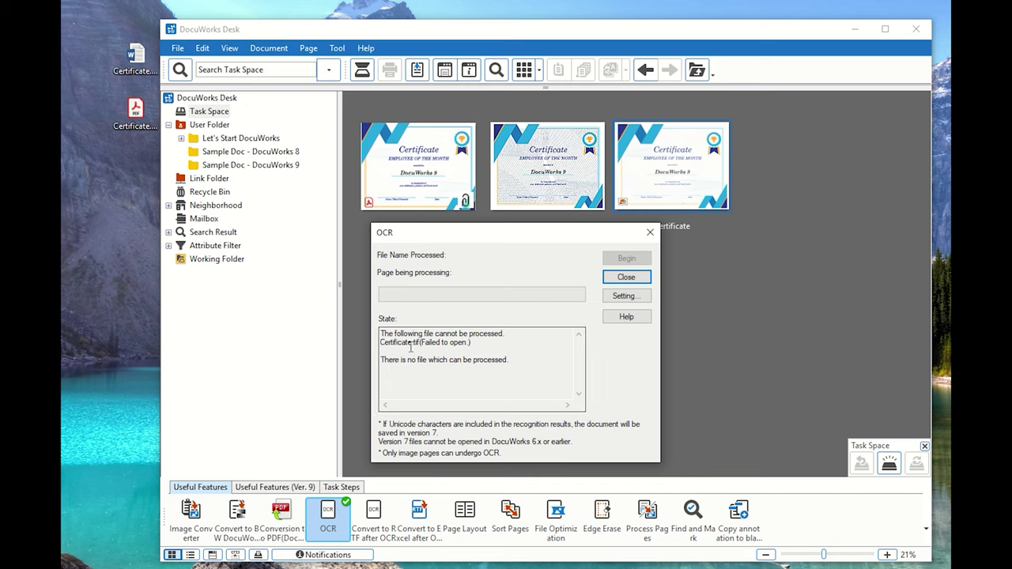
pyautogui.moveTo(405, 343); pyautogui.dragTo(378, 331)
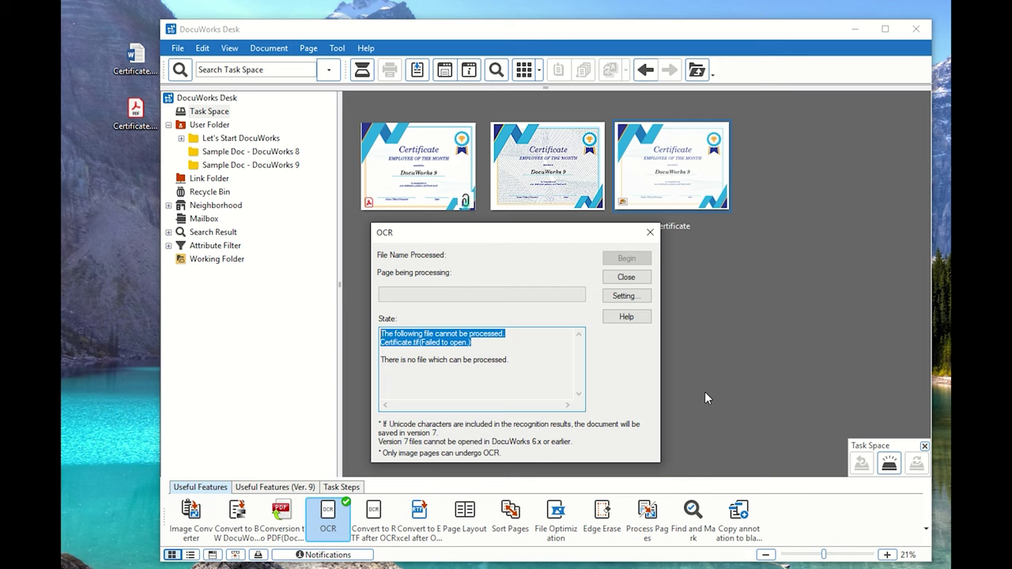
pyautogui.click(640, 278)
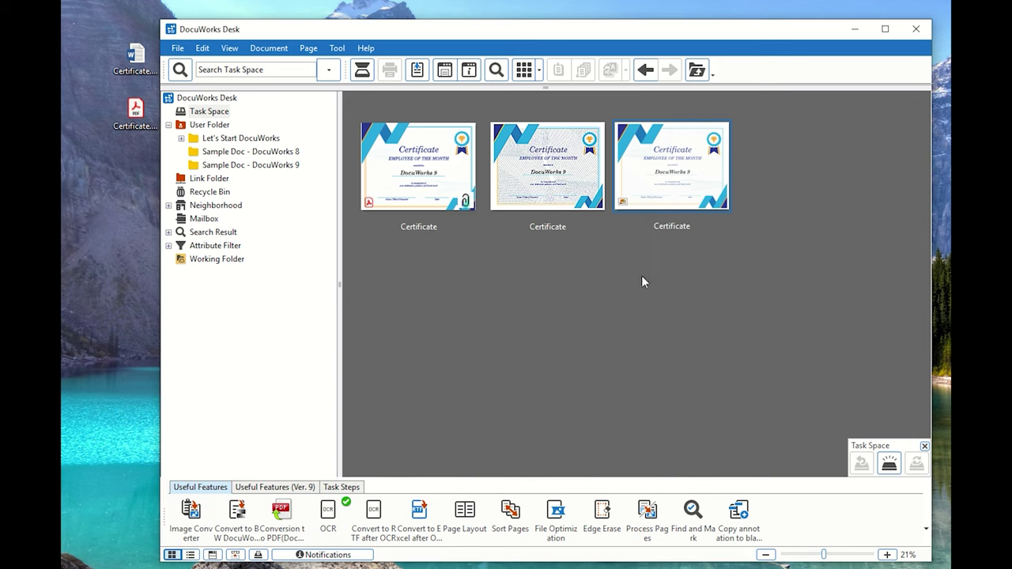
# Convert the TIFF certificate to a DocuWorks document with automatic paper size, 100% zoom and Normal quality, and place it beside the TIFF.
pyautogui.rightClick(677, 204)
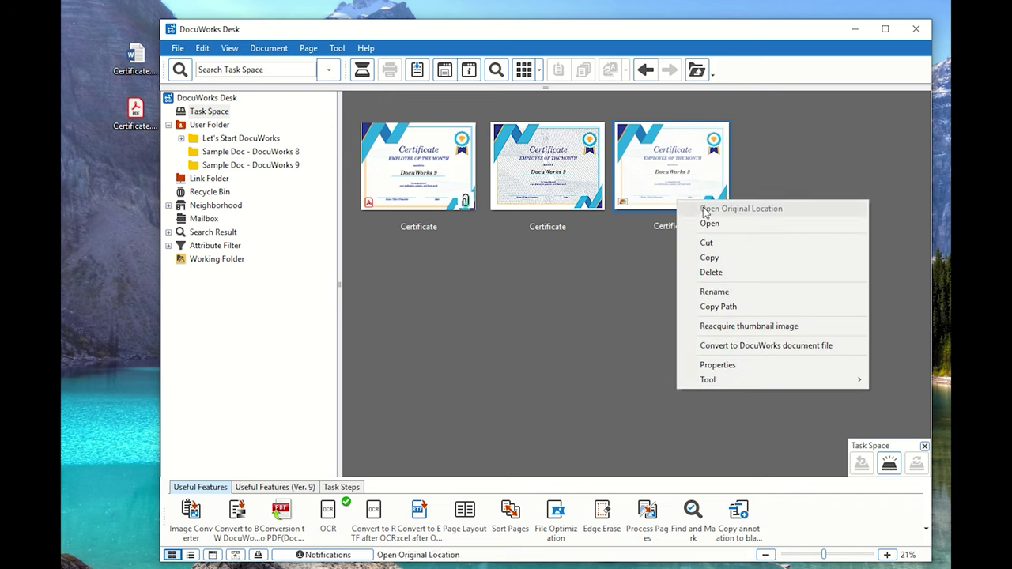
pyautogui.click(725, 345)
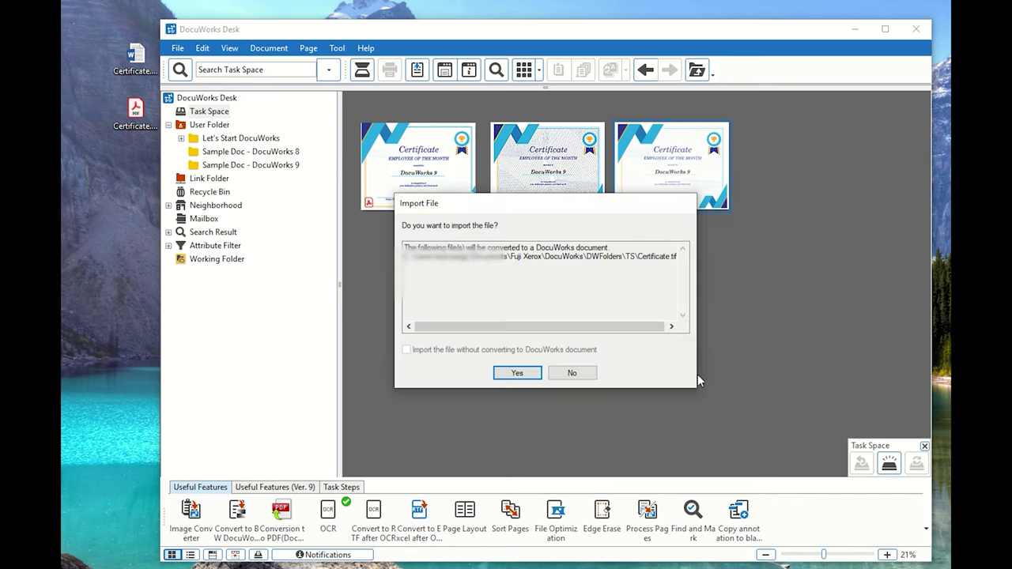
pyautogui.click(535, 374)
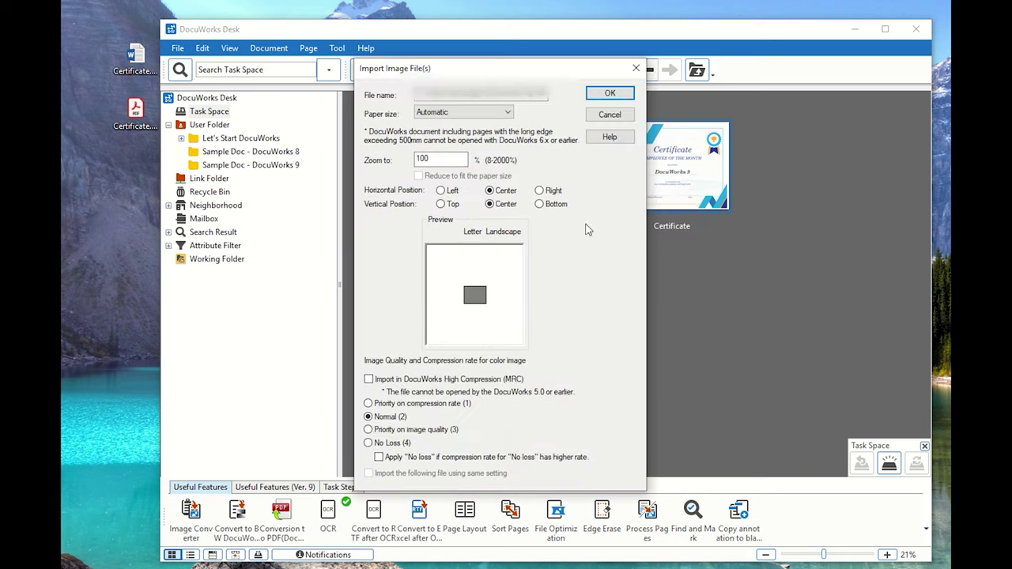
pyautogui.click(611, 94)
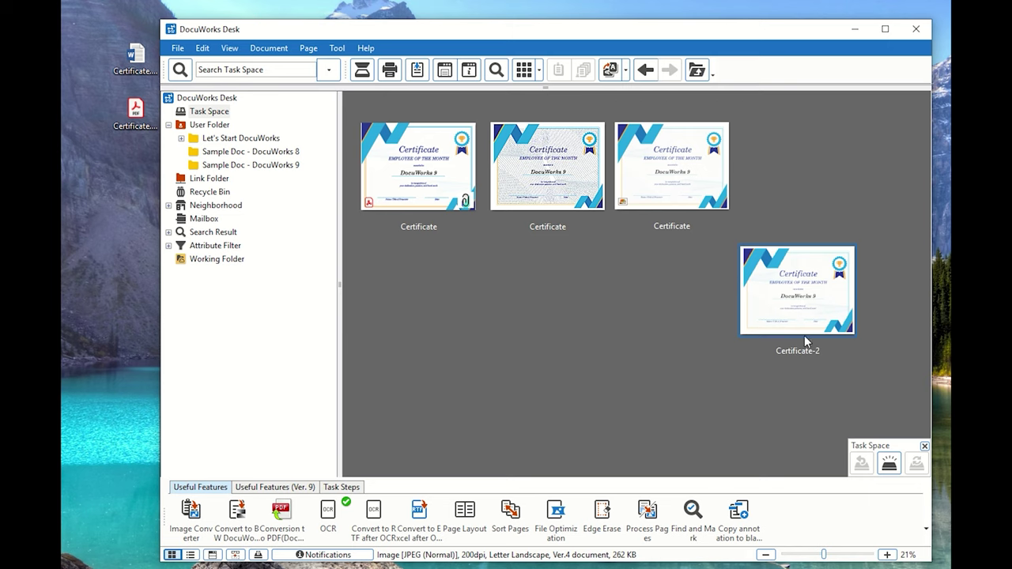
pyautogui.moveTo(804, 336); pyautogui.dragTo(794, 172)
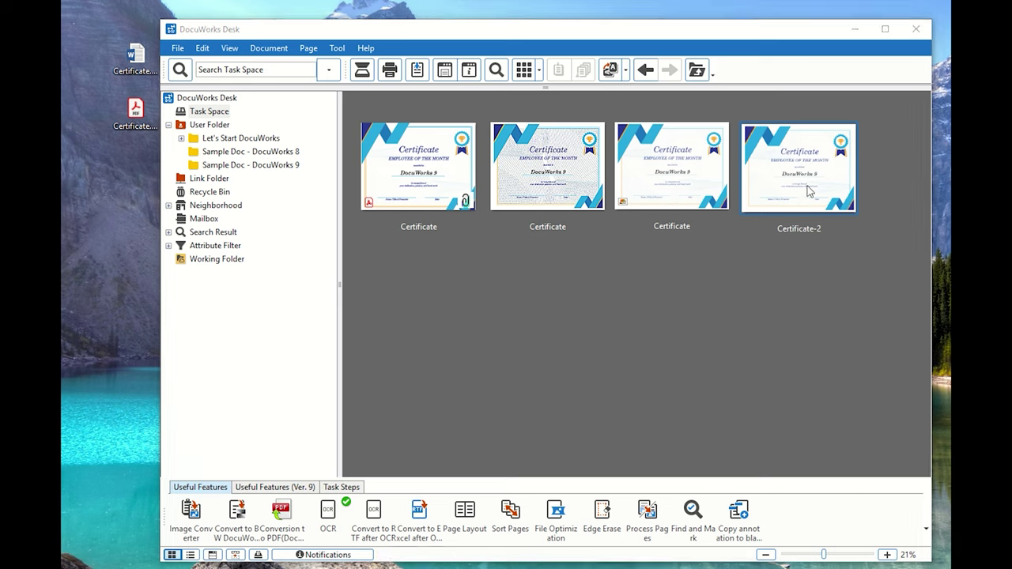
# Start OCR for the Certificate-2 document, check the number of files to process, and move the window clear of the thumbnails.
pyautogui.click(328, 514)
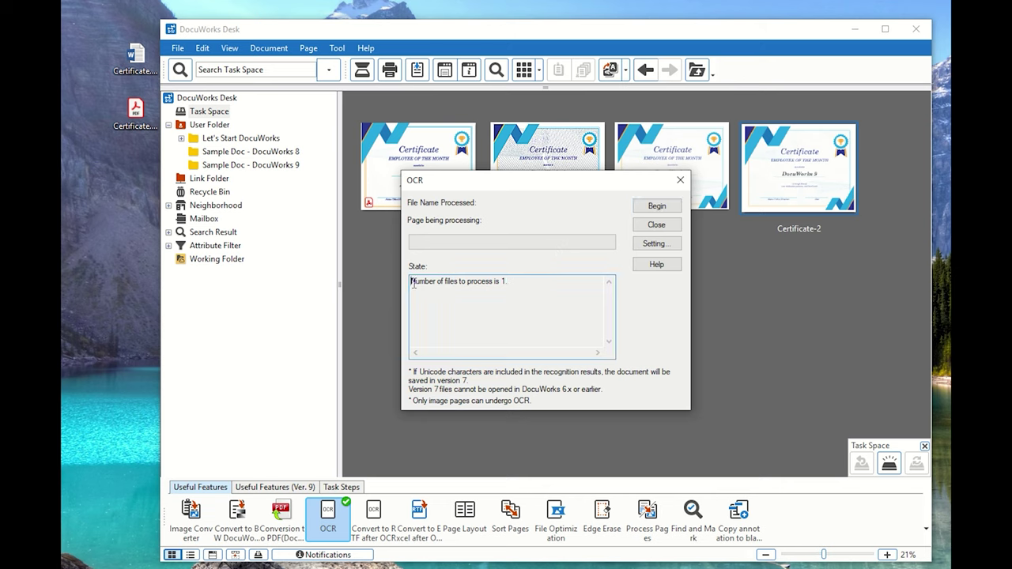
pyautogui.moveTo(412, 283); pyautogui.dragTo(525, 303)
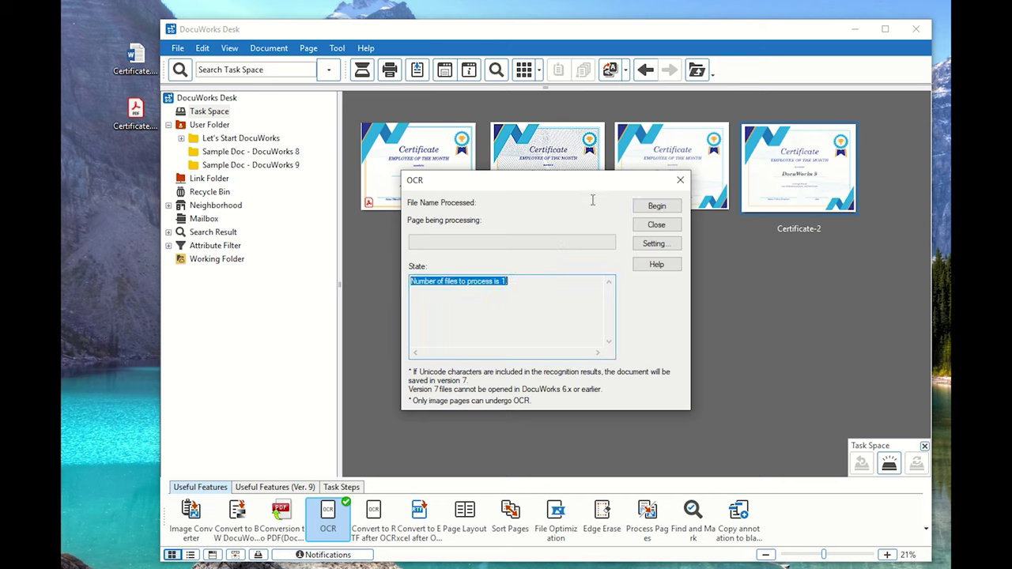
pyautogui.moveTo(582, 188); pyautogui.dragTo(616, 231)
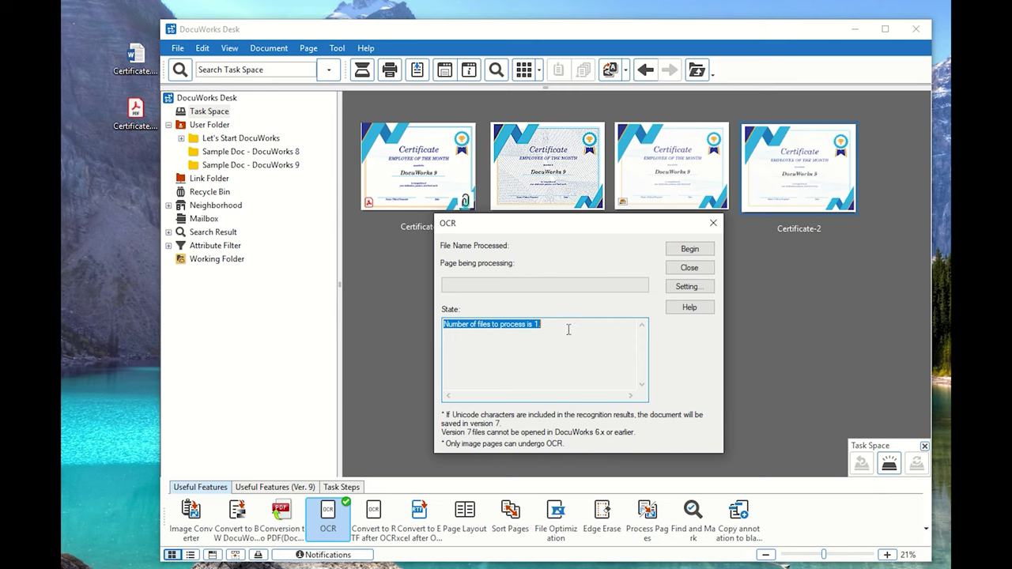
pyautogui.click(173, 302)
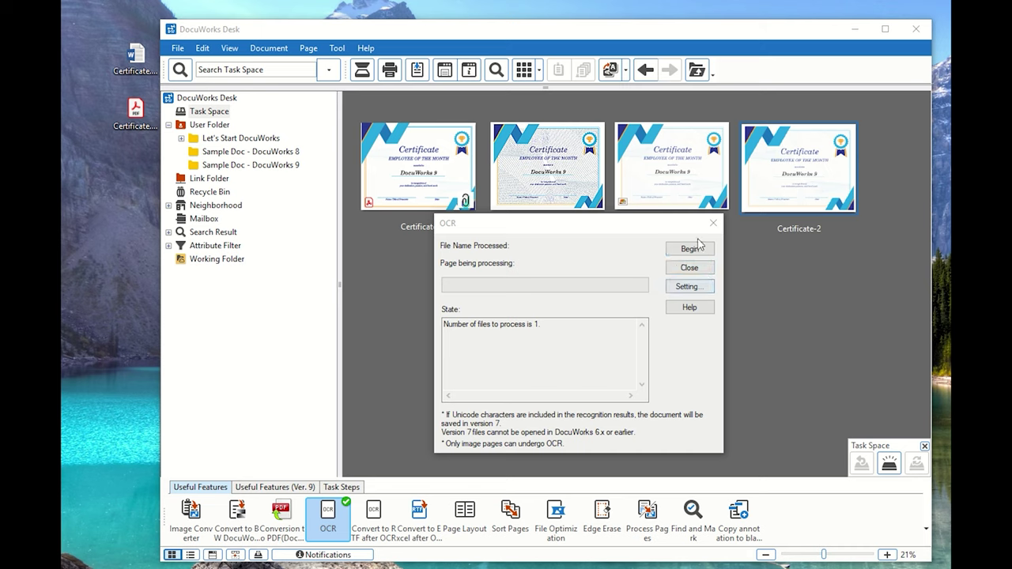
pyautogui.moveTo(667, 228); pyautogui.dragTo(678, 249)
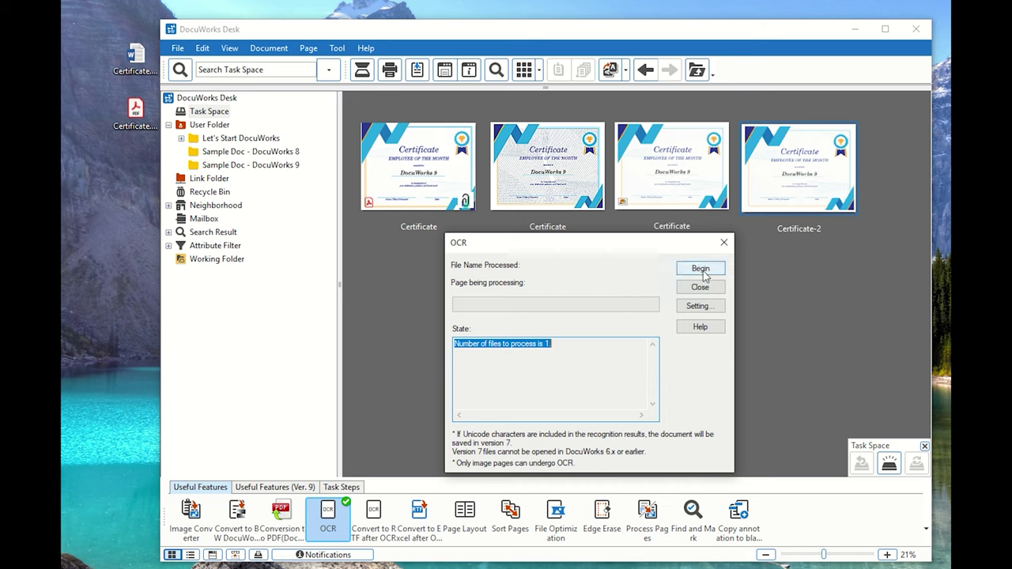
# Open the detailed OCR settings for Certificate-2 and review the recognition modes, keeping Standard with English and Thai as recognition languages.
pyautogui.click(701, 306)
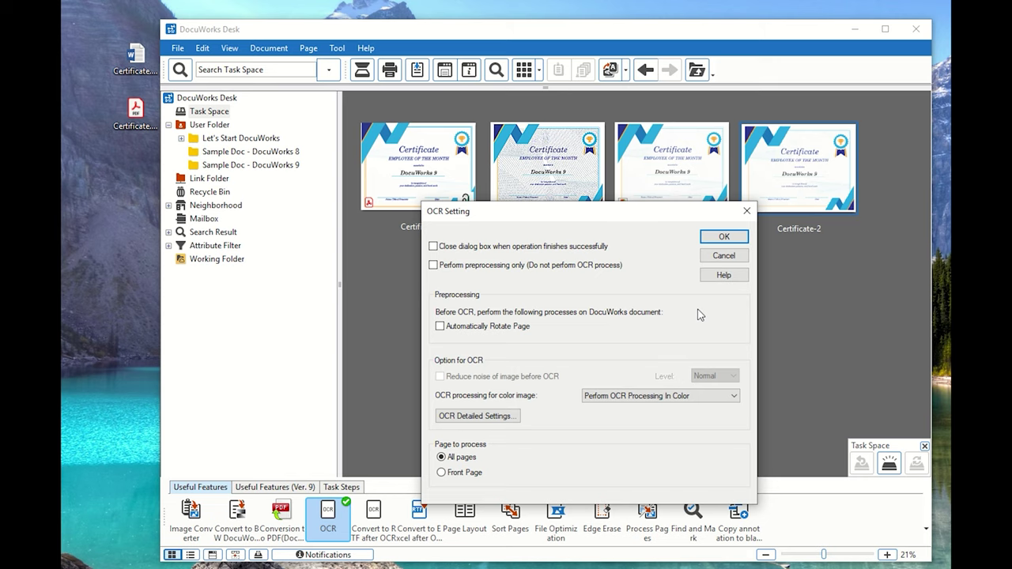
pyautogui.click(498, 419)
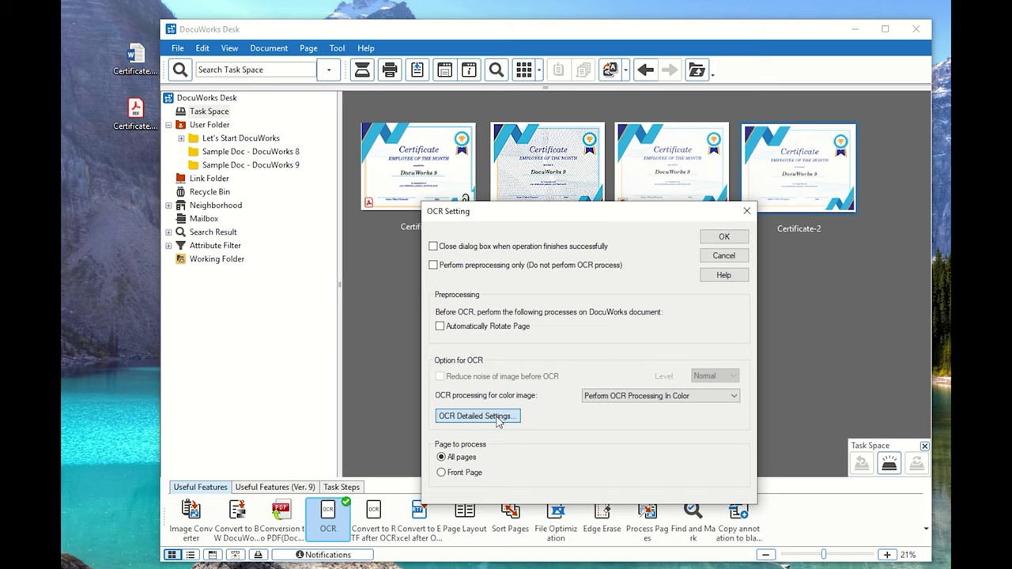
pyautogui.moveTo(622, 193); pyautogui.dragTo(640, 147)
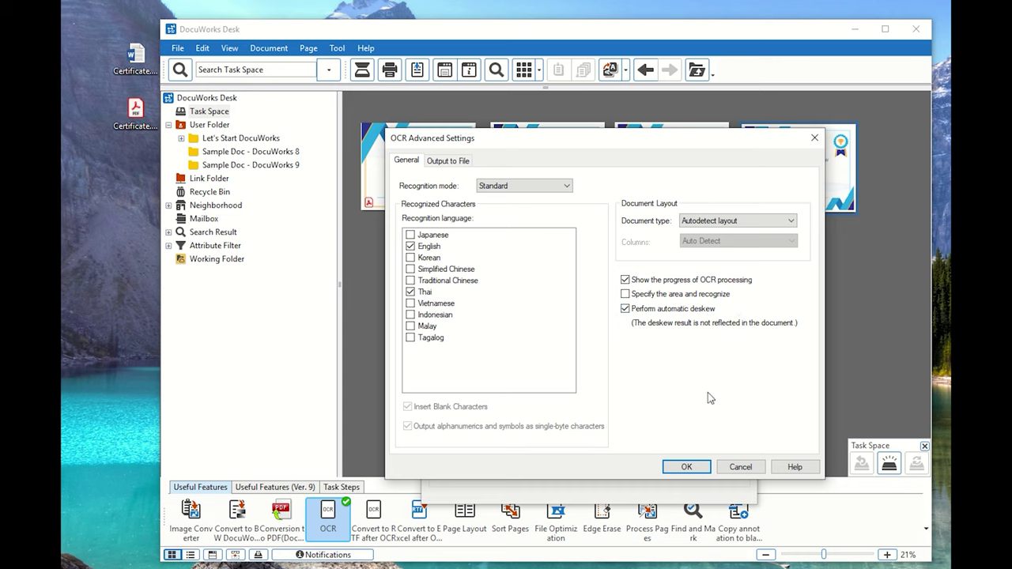
pyautogui.click(499, 190)
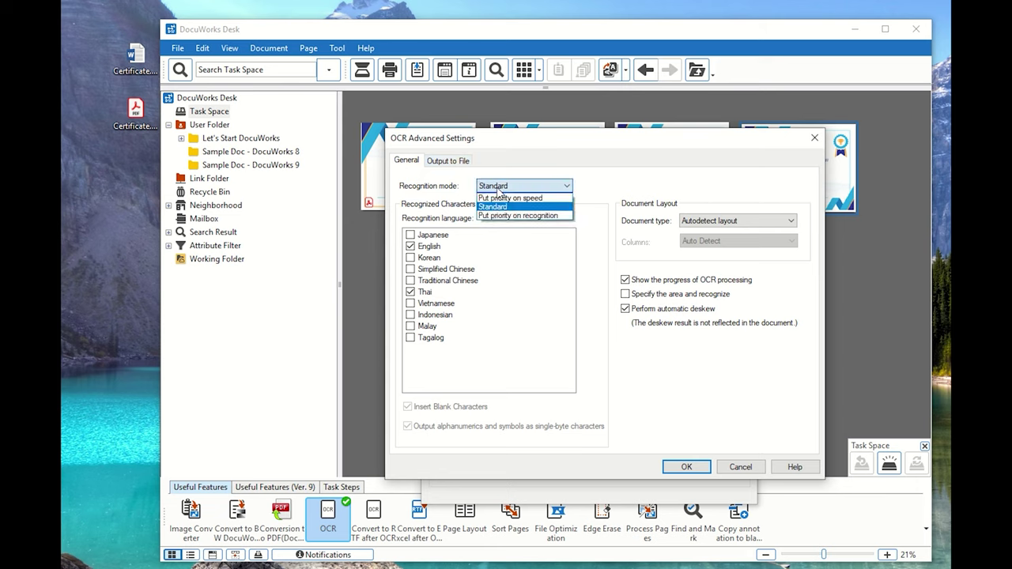
pyautogui.click(441, 167)
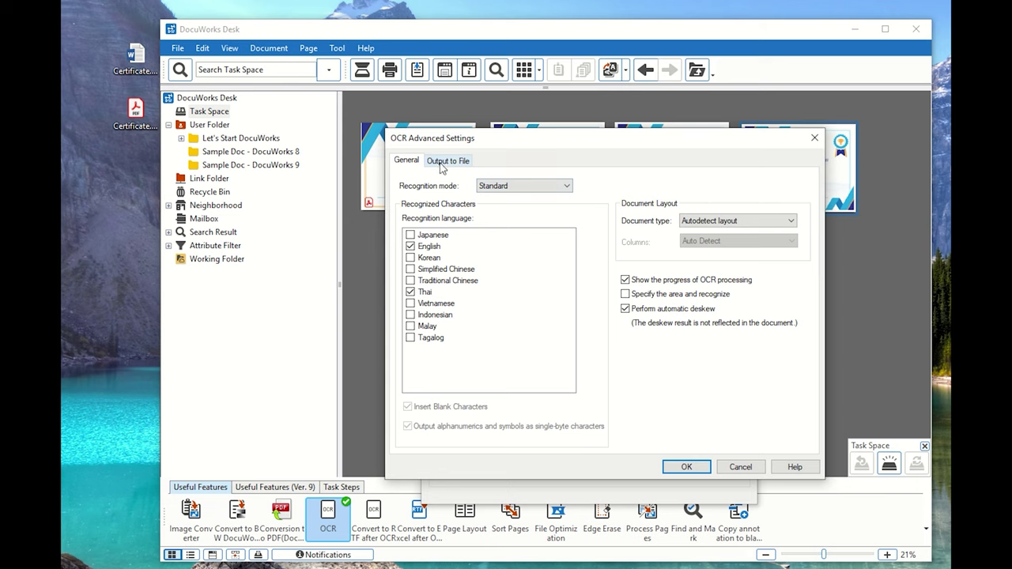
# Set the recognition results to be output as a Word (*.docx) file and confirm the OCR settings.
pyautogui.click(441, 163)
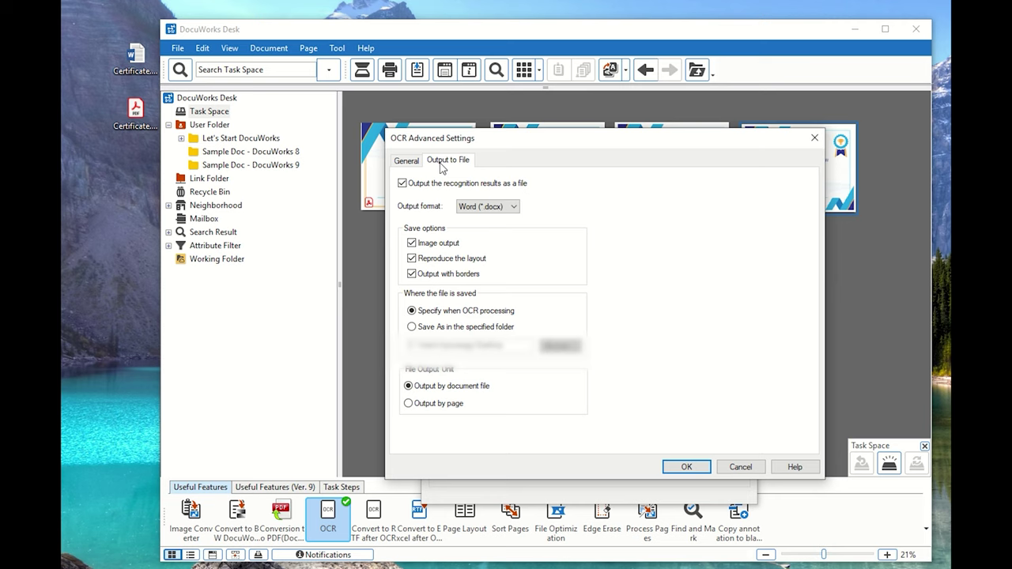
pyautogui.click(487, 210)
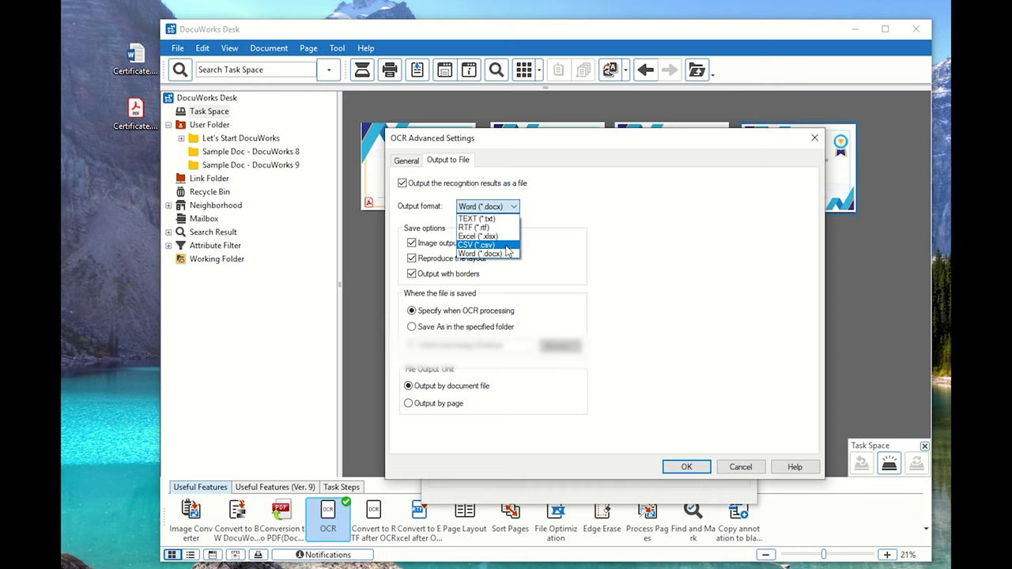
pyautogui.click(506, 256)
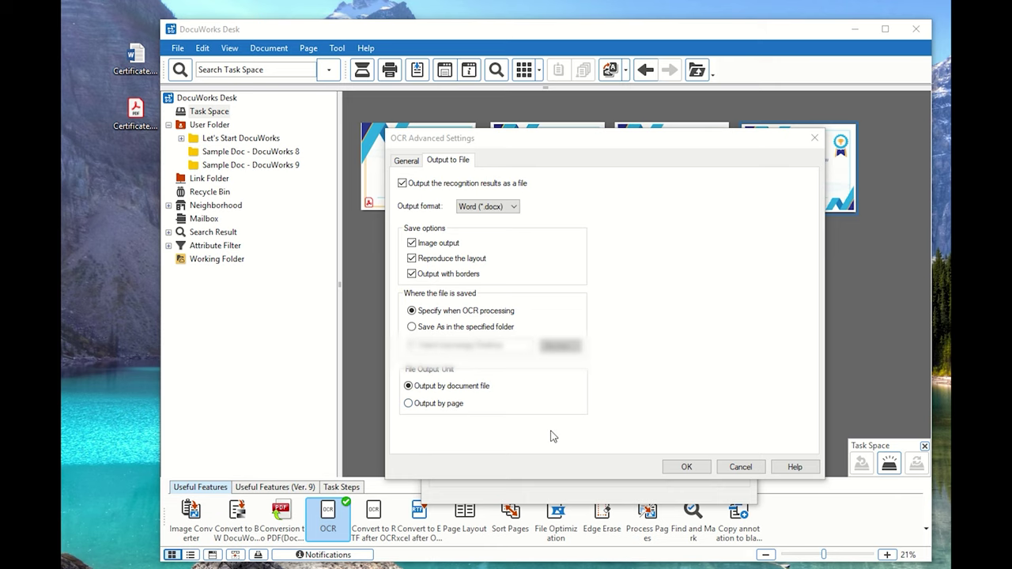
pyautogui.click(701, 467)
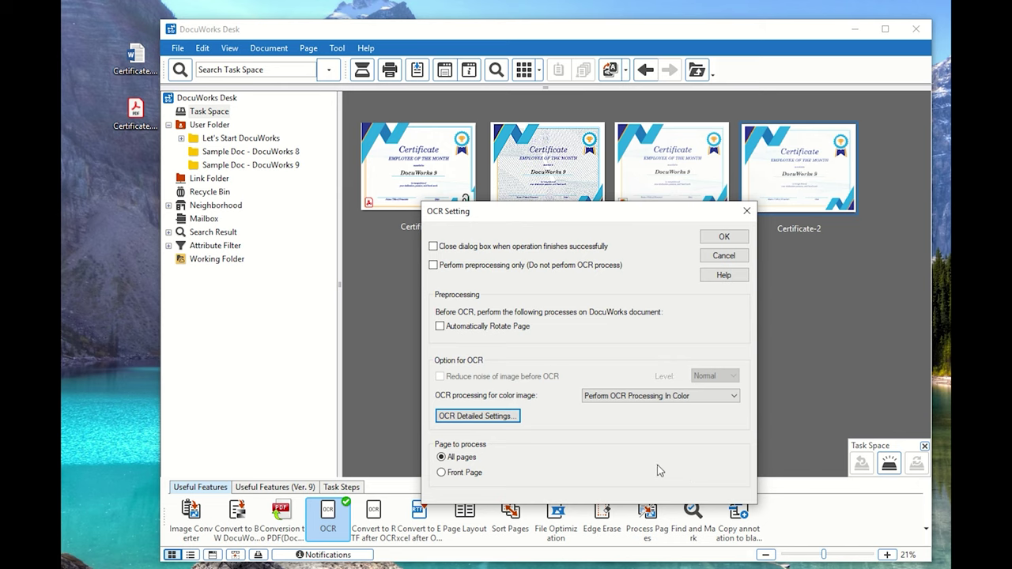
pyautogui.click(724, 238)
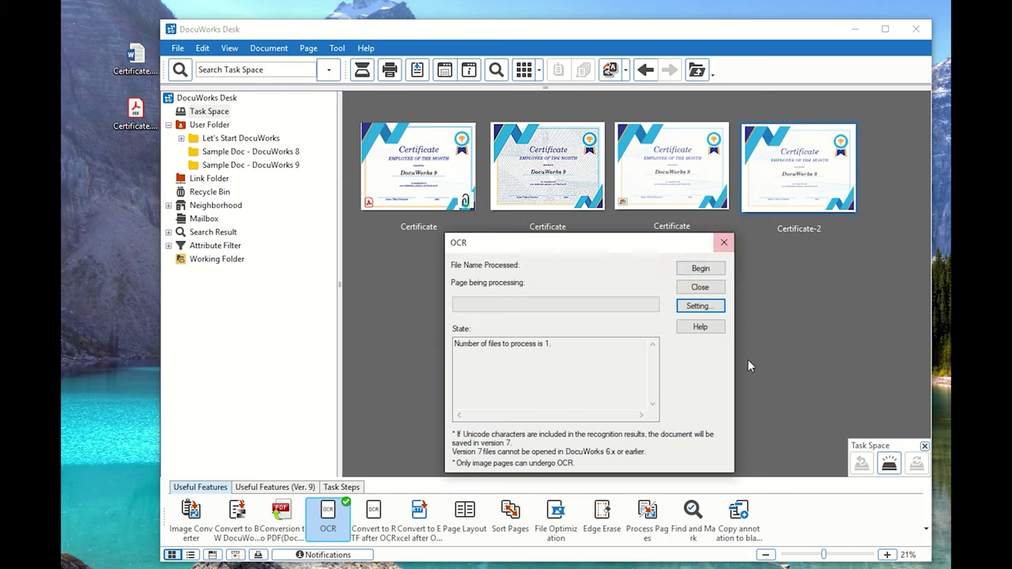
# Run OCR on Certificate-2, save the result as OCR_Certificate.docx in the desktop's New folder, and close the OCR window.
pyautogui.click(702, 269)
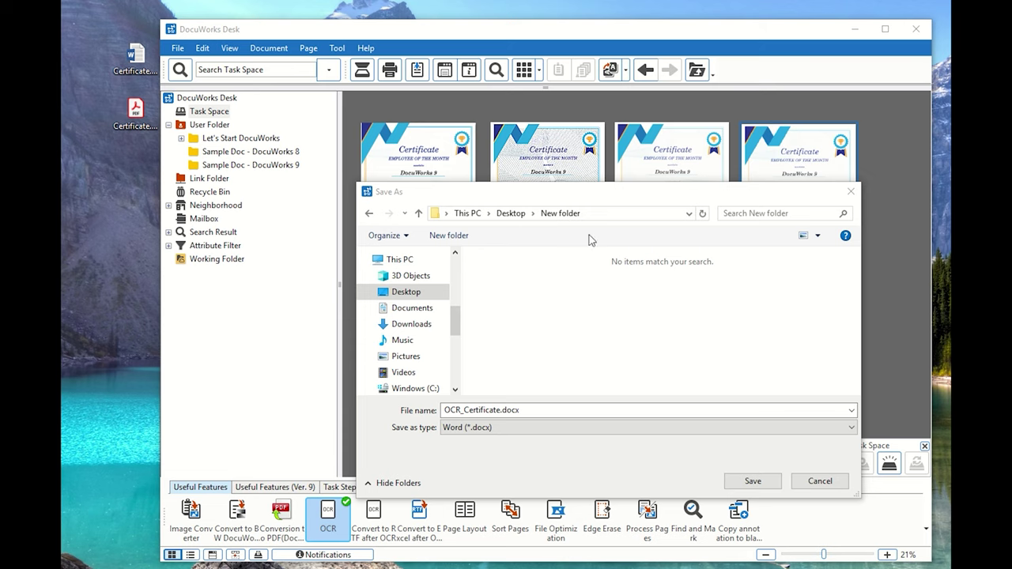
pyautogui.moveTo(464, 411); pyautogui.dragTo(496, 410)
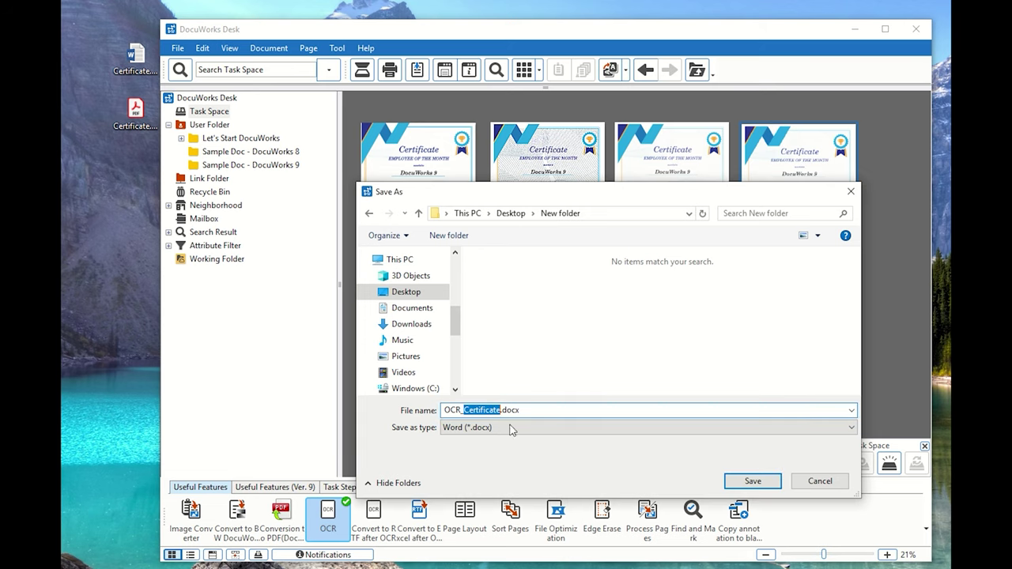
pyautogui.click(552, 410)
pyautogui.click(751, 482)
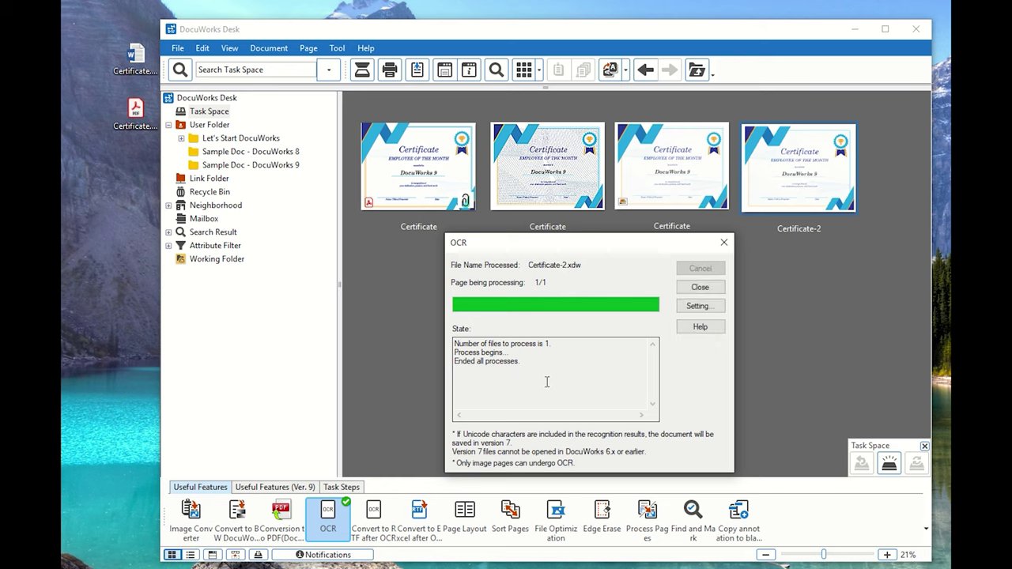
pyautogui.click(701, 287)
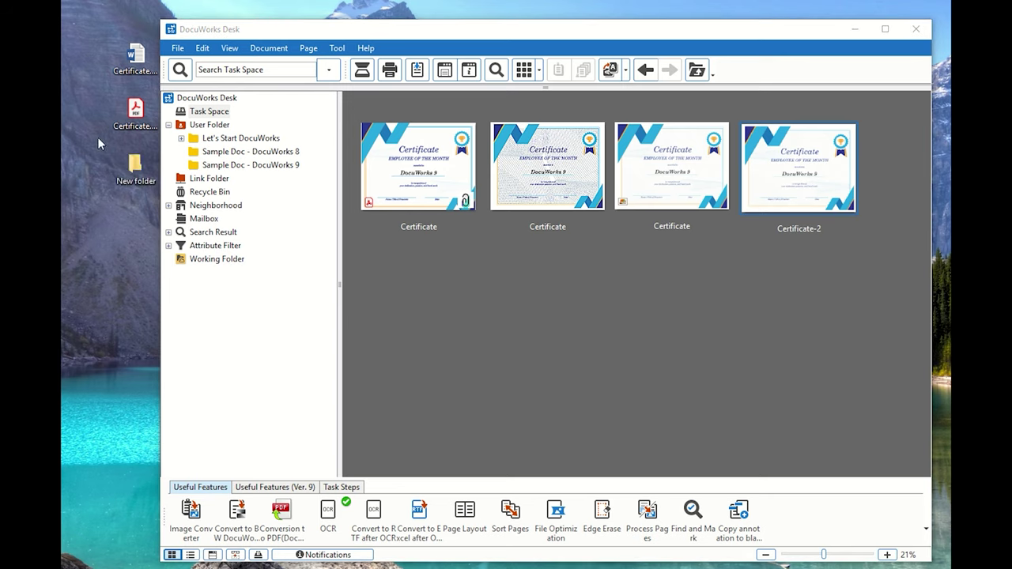
# Open the OCR result from New folder in Word beside the original certificate and examine its recognized text boxes and images.
pyautogui.doubleClick(129, 176)
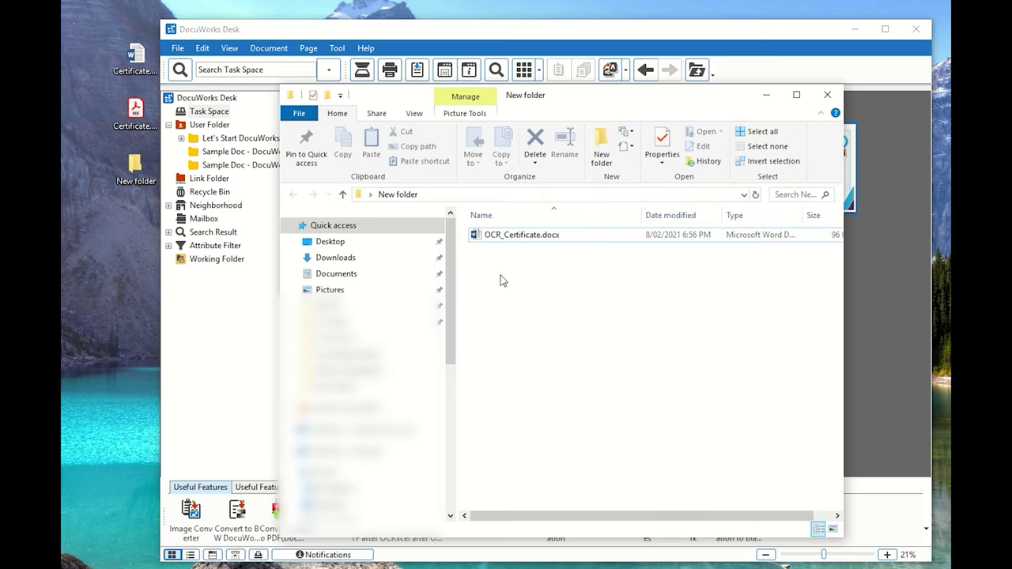
pyautogui.click(138, 173)
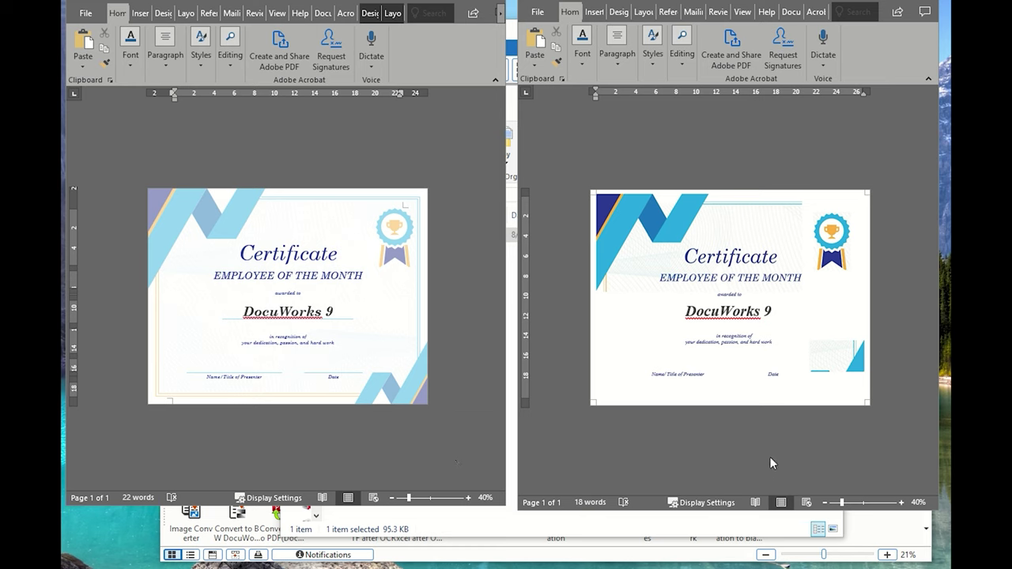
pyautogui.click(739, 321)
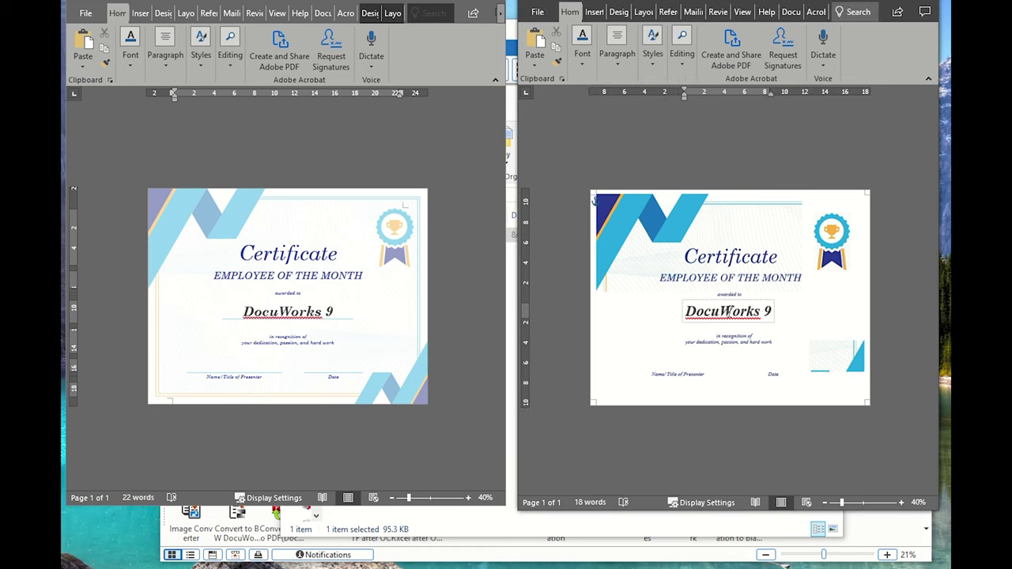
pyautogui.click(728, 294)
pyautogui.doubleClick(729, 277)
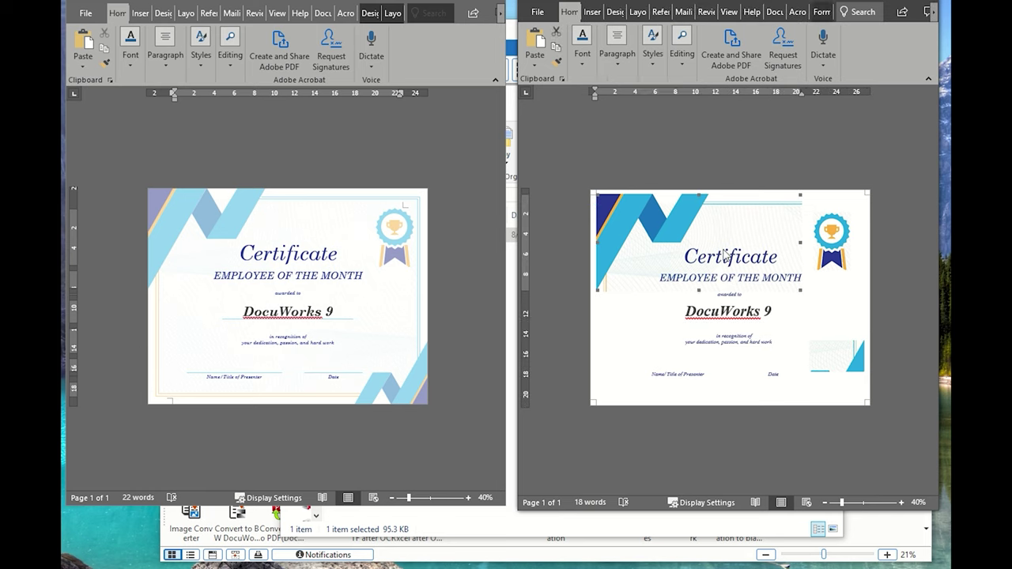
pyautogui.click(843, 255)
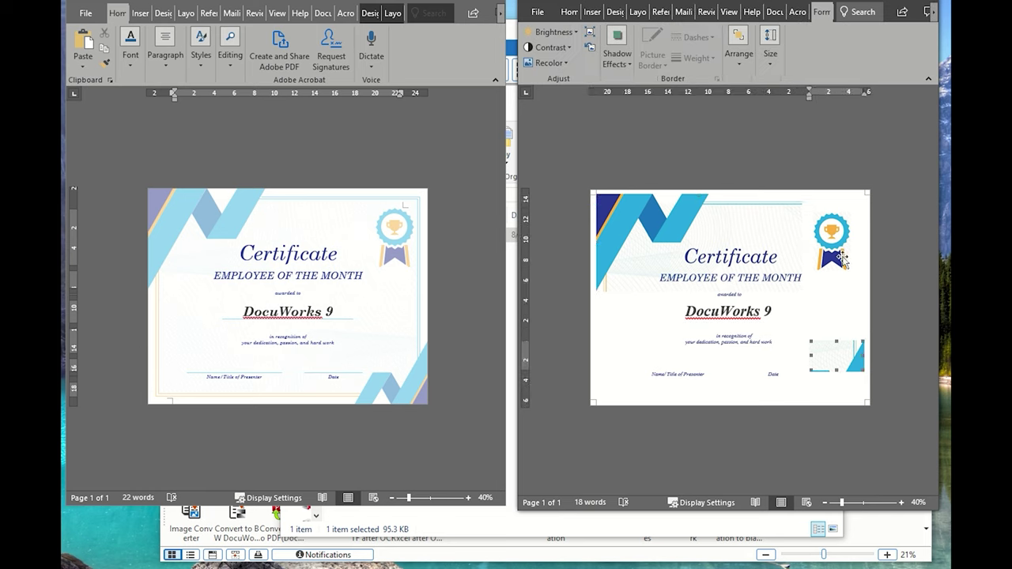
pyautogui.click(715, 310)
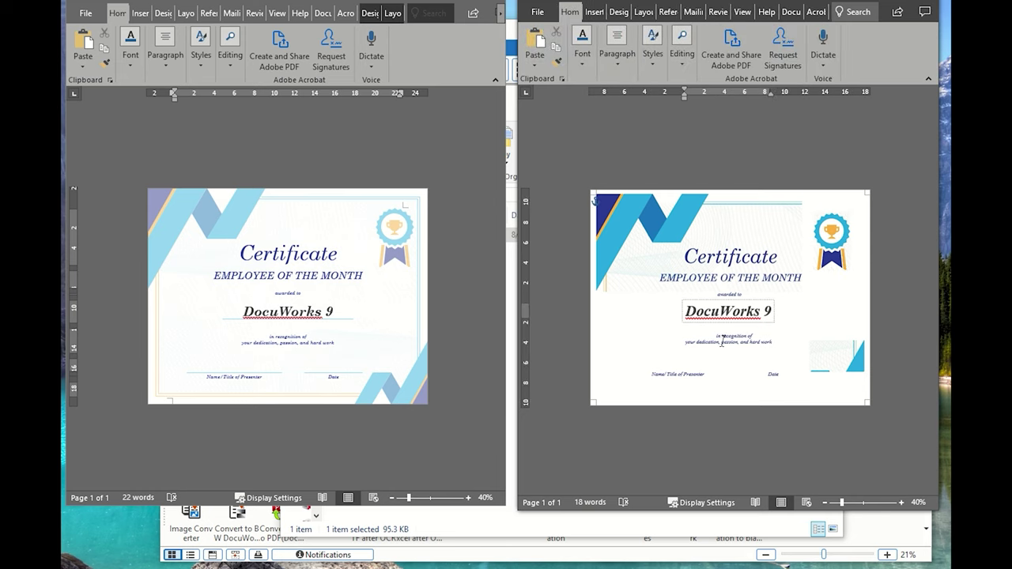
pyautogui.click(724, 295)
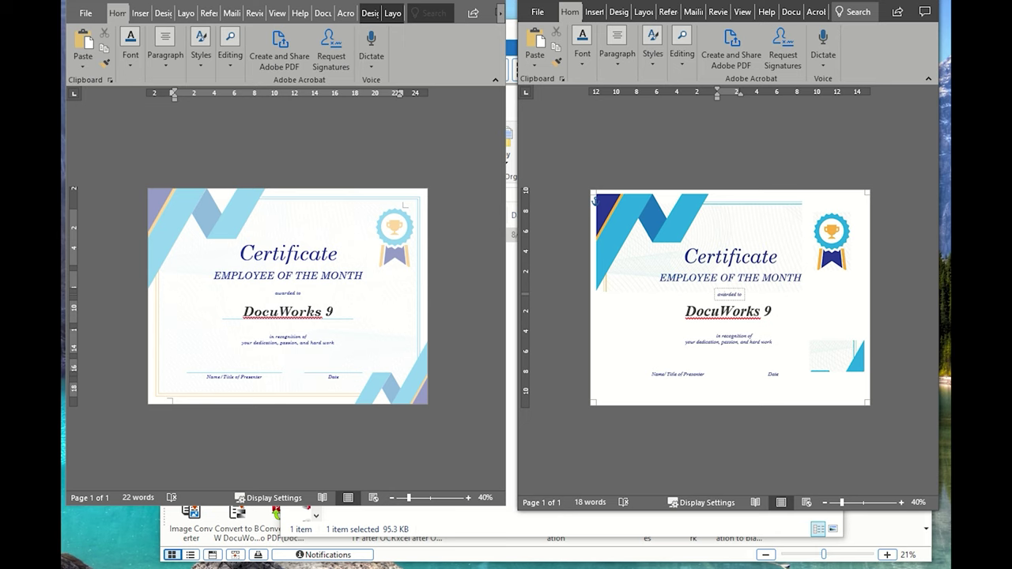
pyautogui.moveTo(772, 313); pyautogui.dragTo(684, 314)
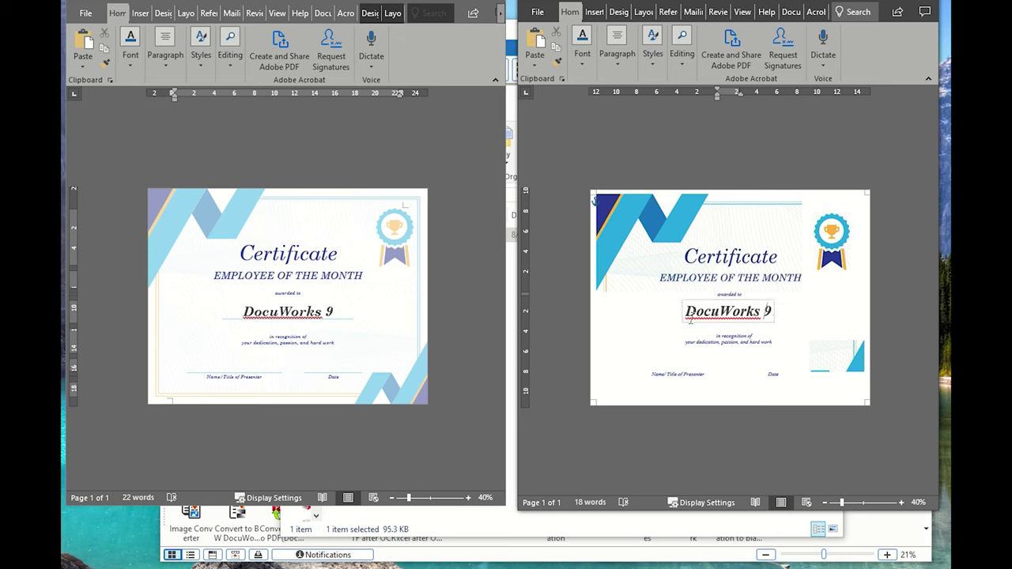
pyautogui.click(813, 320)
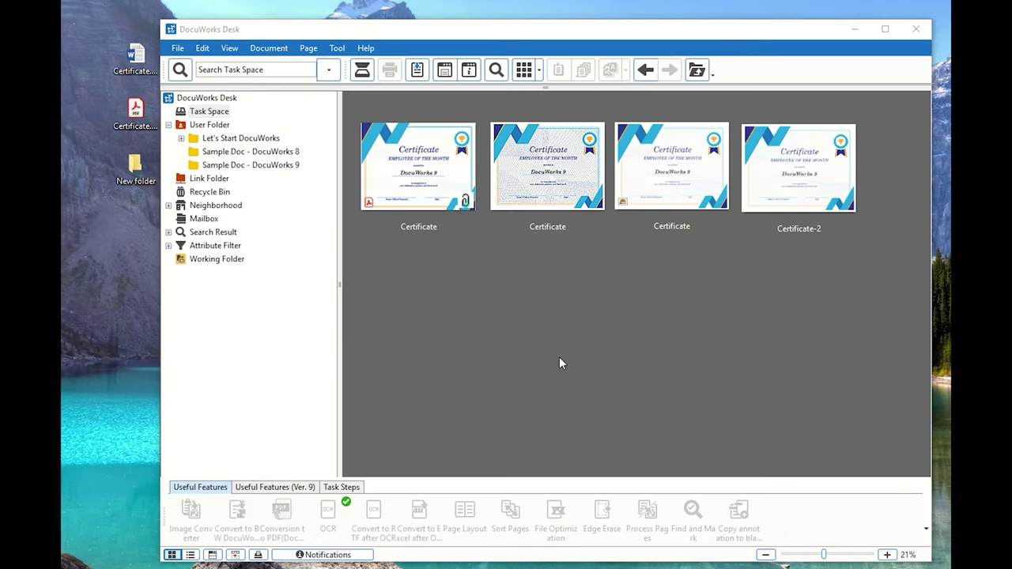
# Compare the PDF, DocuWorks, TIFF and Certificate-2 files in the DocuWorks Desk task space by selecting each for its file details.
pyautogui.click(435, 204)
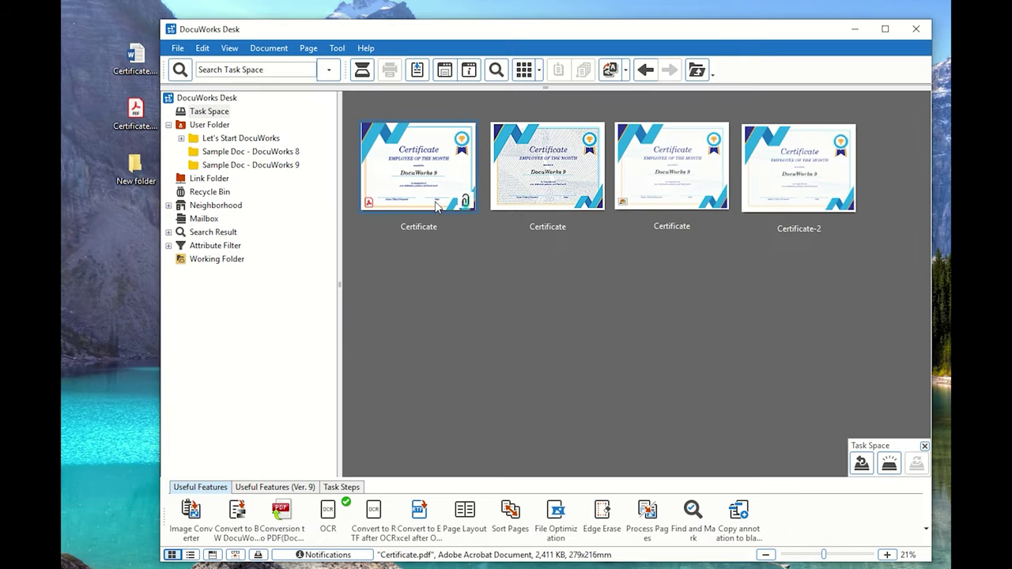
pyautogui.click(591, 202)
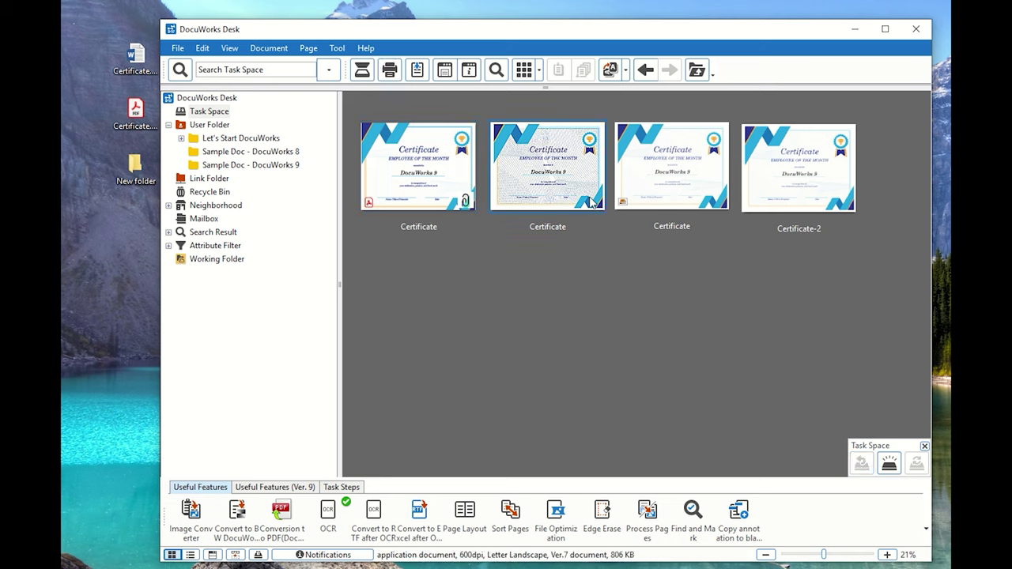
pyautogui.click(673, 188)
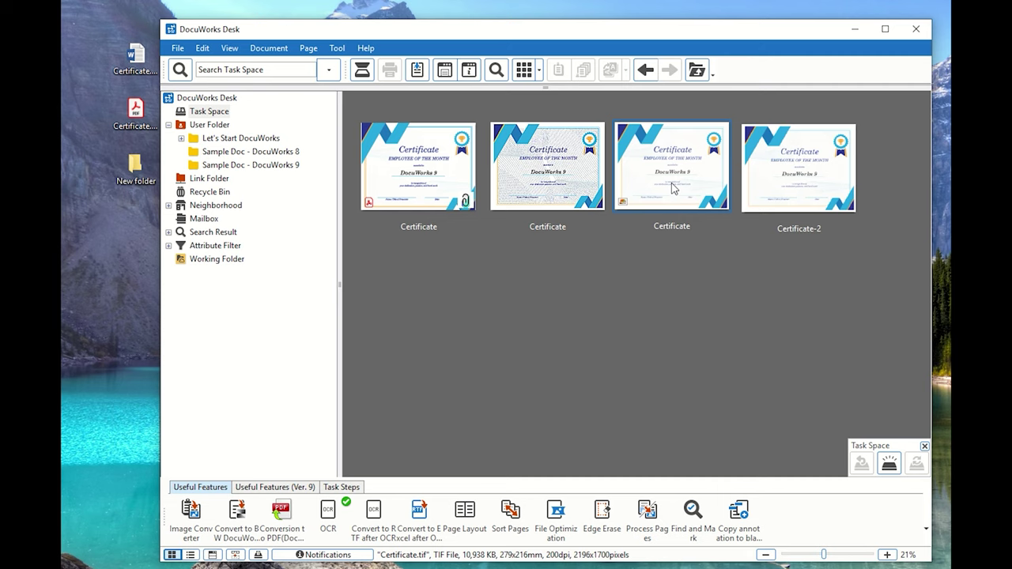
pyautogui.click(805, 186)
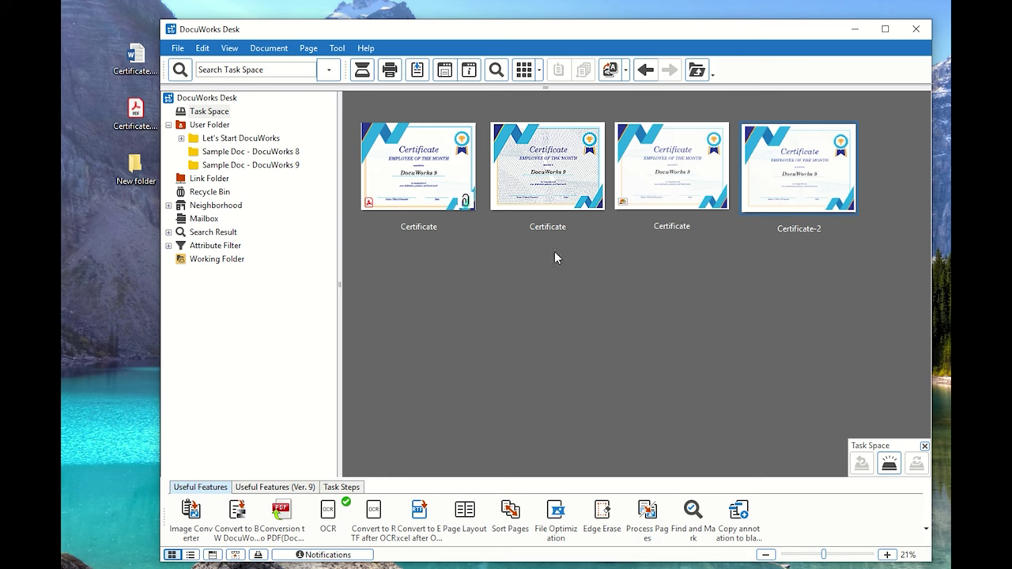
pyautogui.click(556, 197)
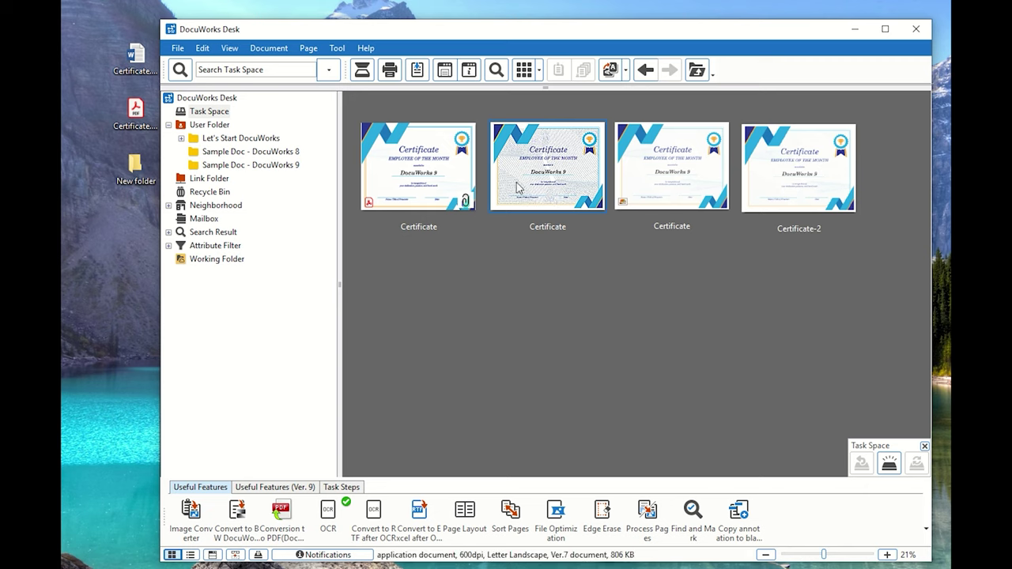
pyautogui.click(664, 206)
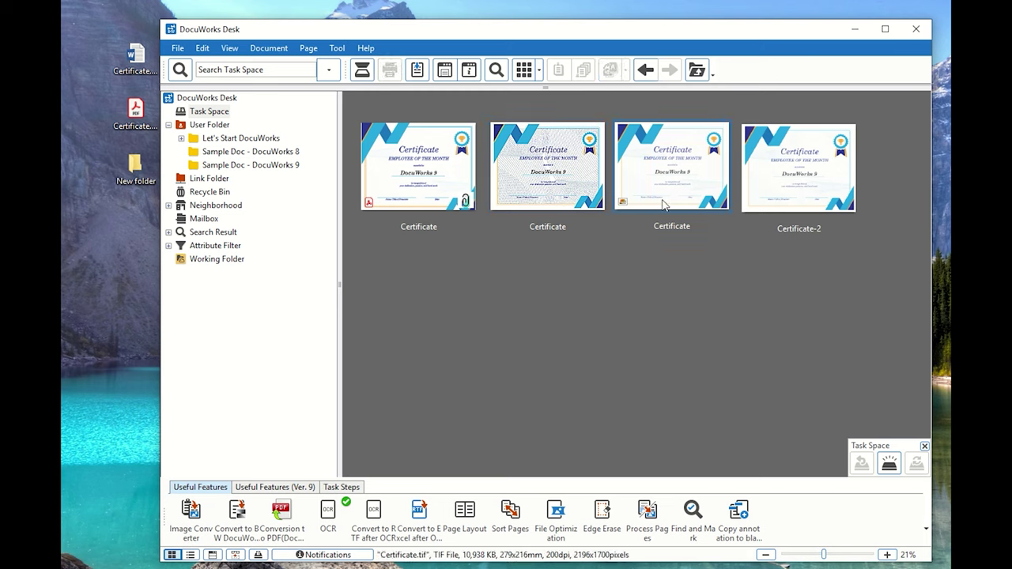
# Start OCR for the second Certificate (DocuWorks application document) and confirm its settings, keeping file output by document in Word (*.docx) format.
pyautogui.click(587, 197)
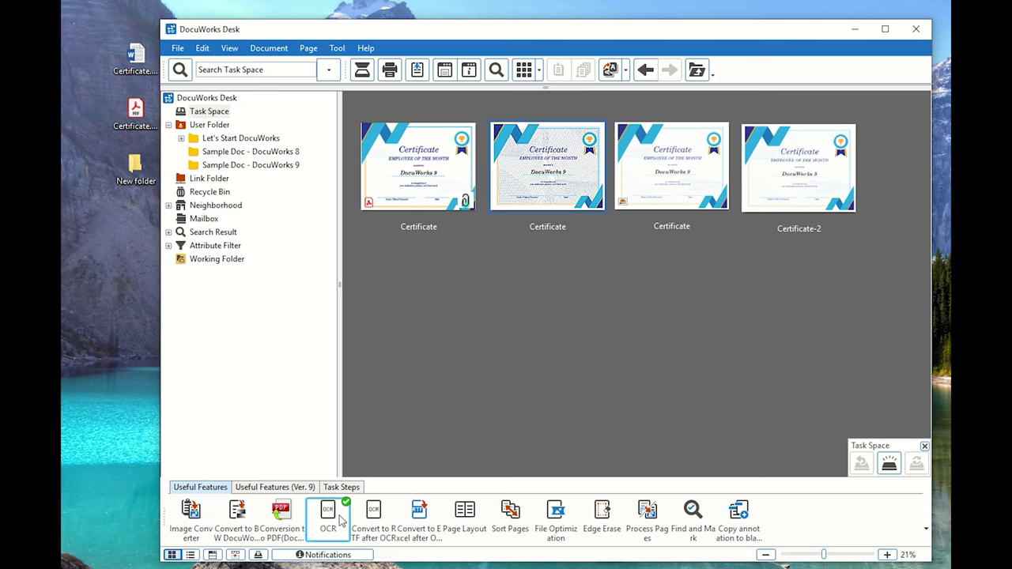
pyautogui.click(329, 514)
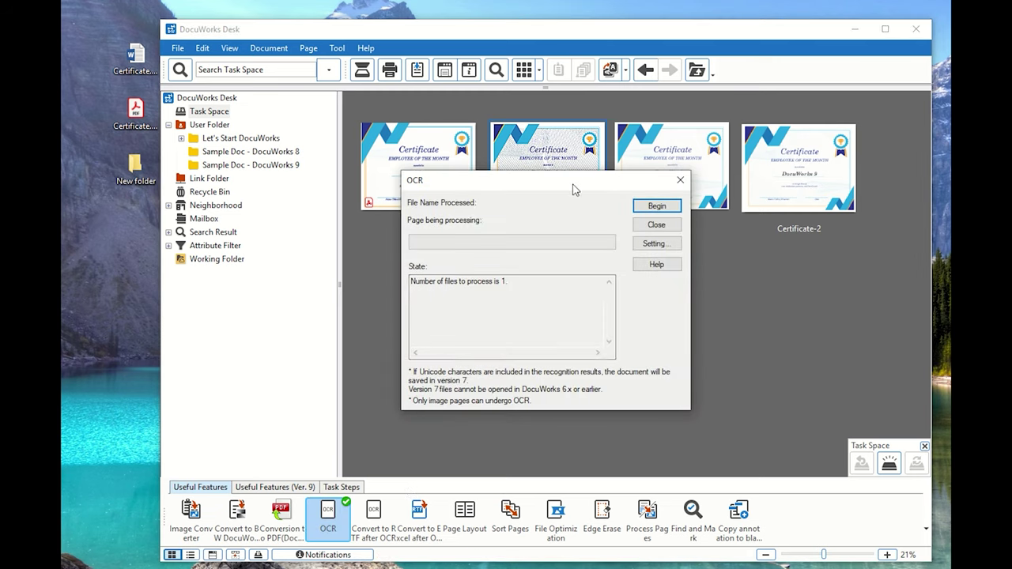
pyautogui.moveTo(575, 190); pyautogui.dragTo(598, 214)
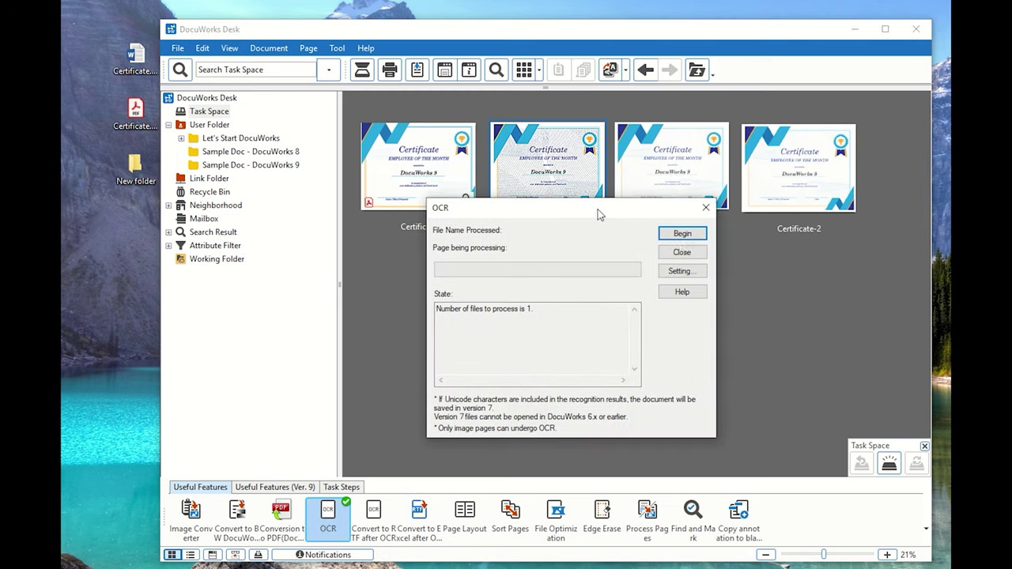
pyautogui.click(679, 271)
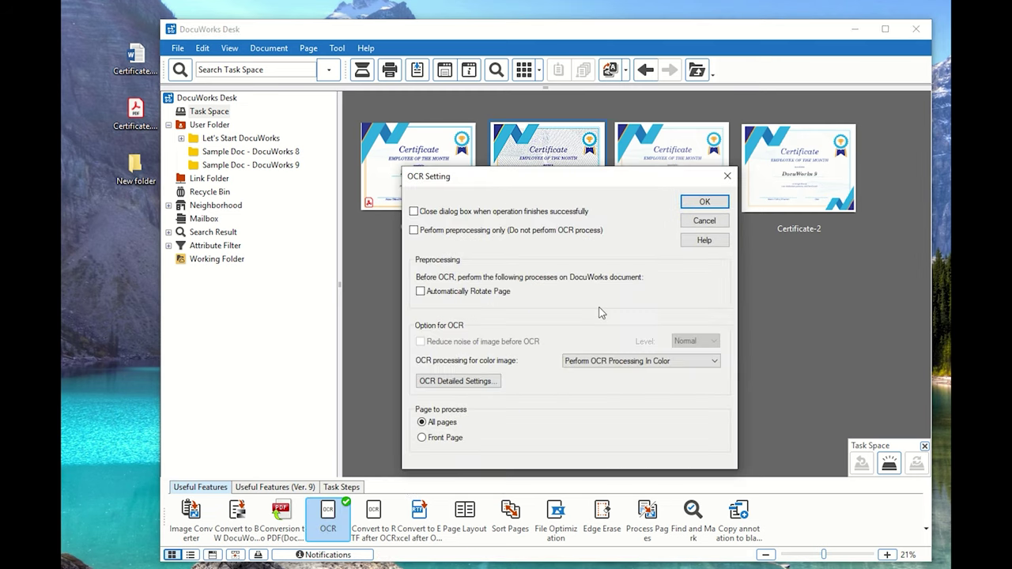
pyautogui.click(490, 385)
pyautogui.click(419, 175)
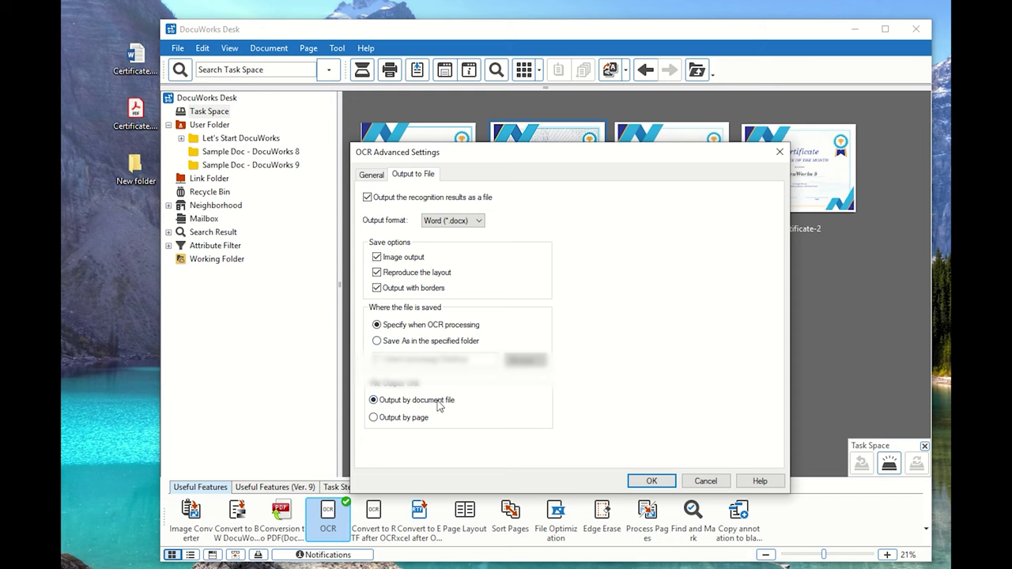
pyautogui.click(667, 483)
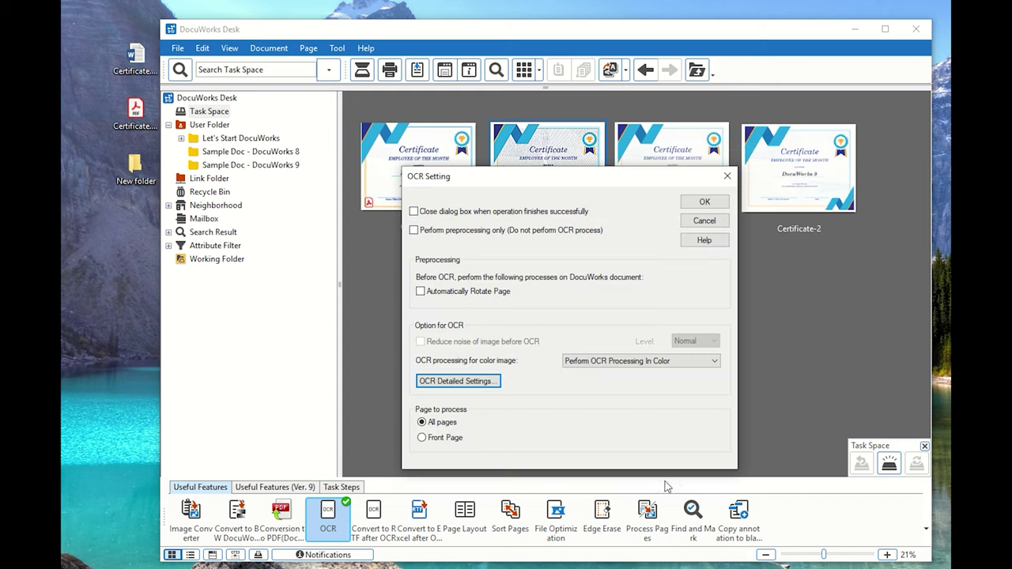
pyautogui.click(704, 202)
# Try to run OCR on the application document with output to OCR_Certificate_TEST.docx in the desktop's New folder, and review the processing log.
pyautogui.click(688, 234)
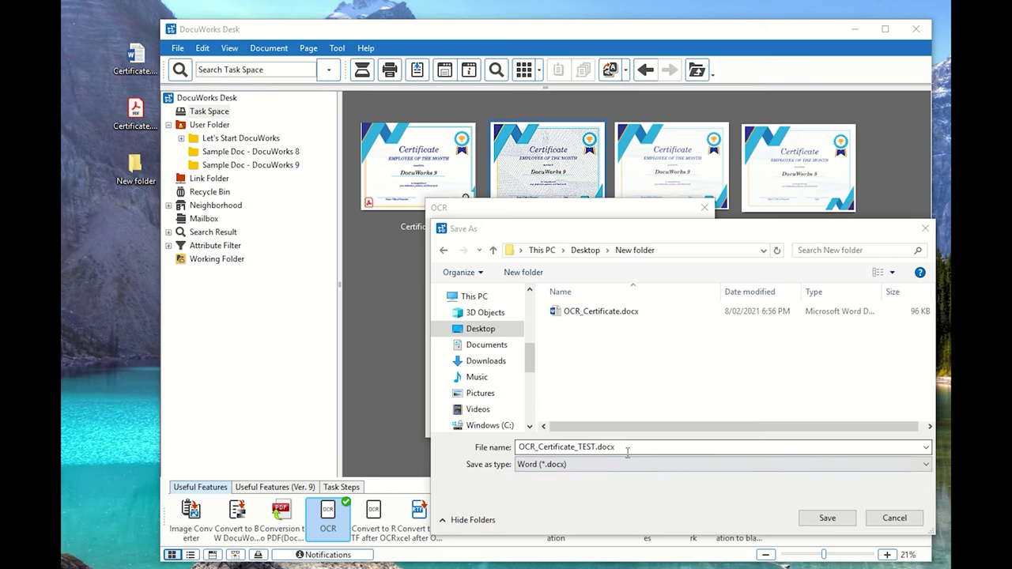
pyautogui.click(825, 519)
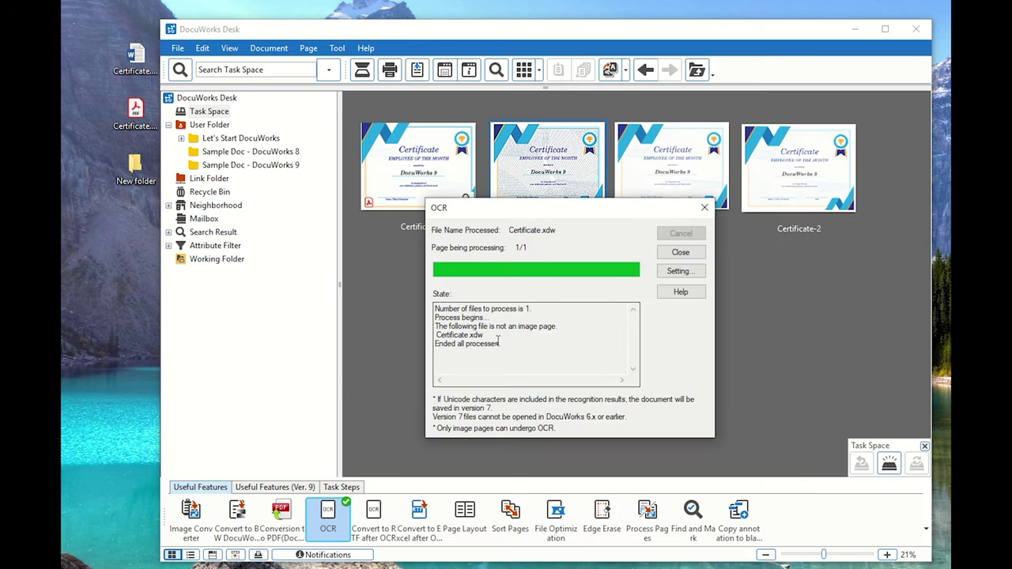
pyautogui.moveTo(459, 320); pyautogui.dragTo(546, 334)
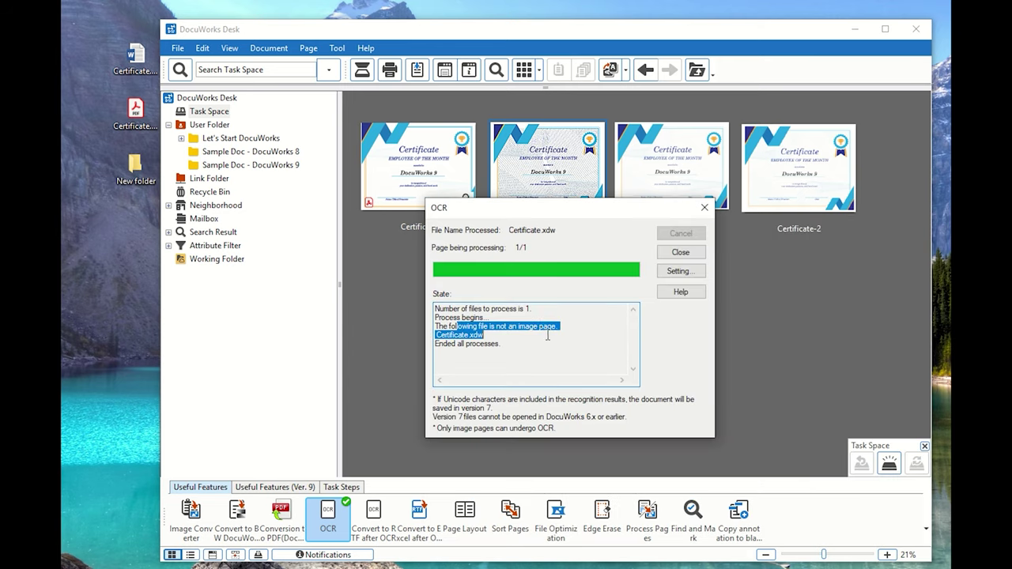
pyautogui.click(560, 343)
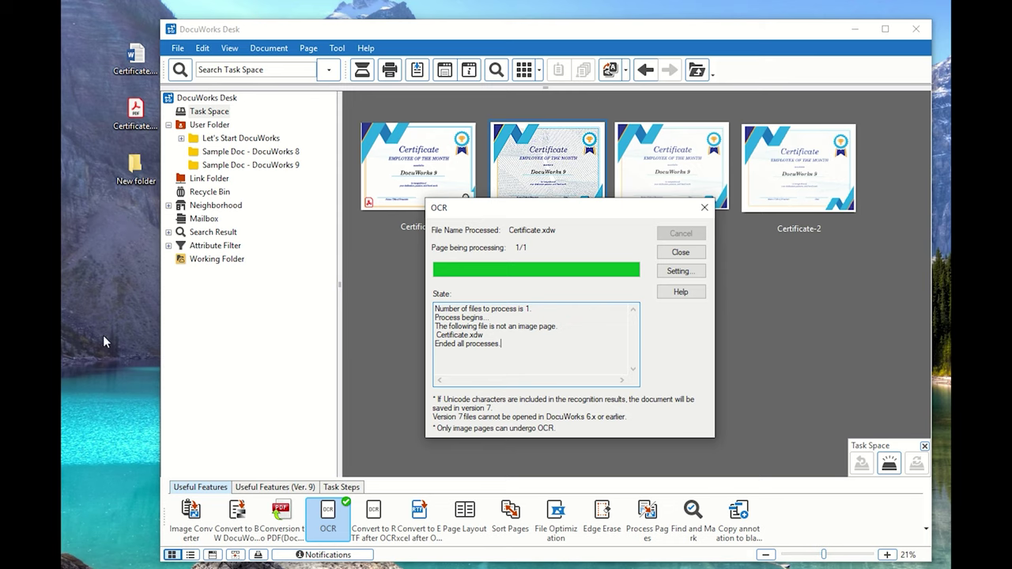
# Check the refreshed contents of the desktop's New folder for the OCR output file, and minimize the folder window.
pyautogui.doubleClick(130, 182)
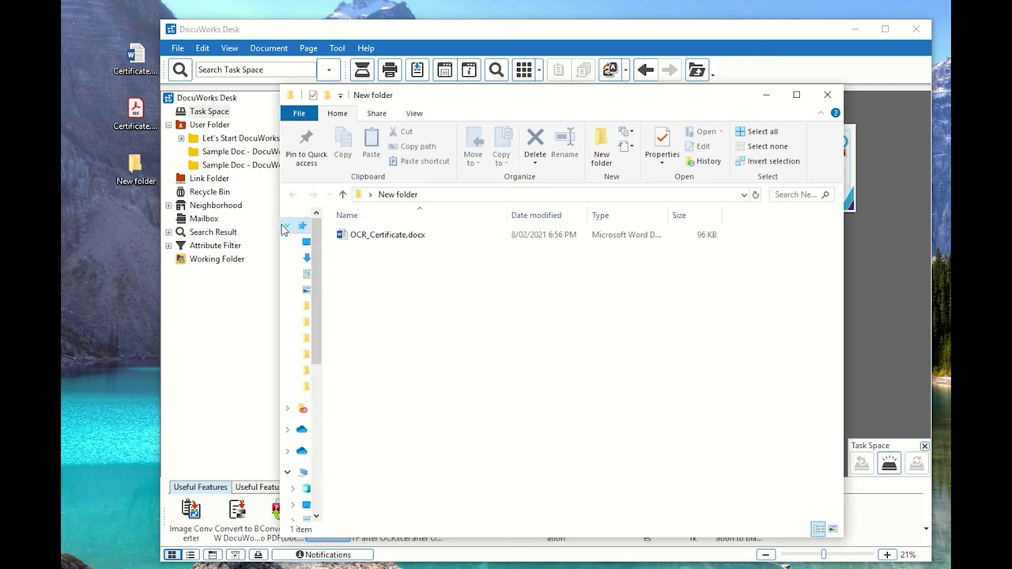
pyautogui.click(755, 194)
pyautogui.click(766, 98)
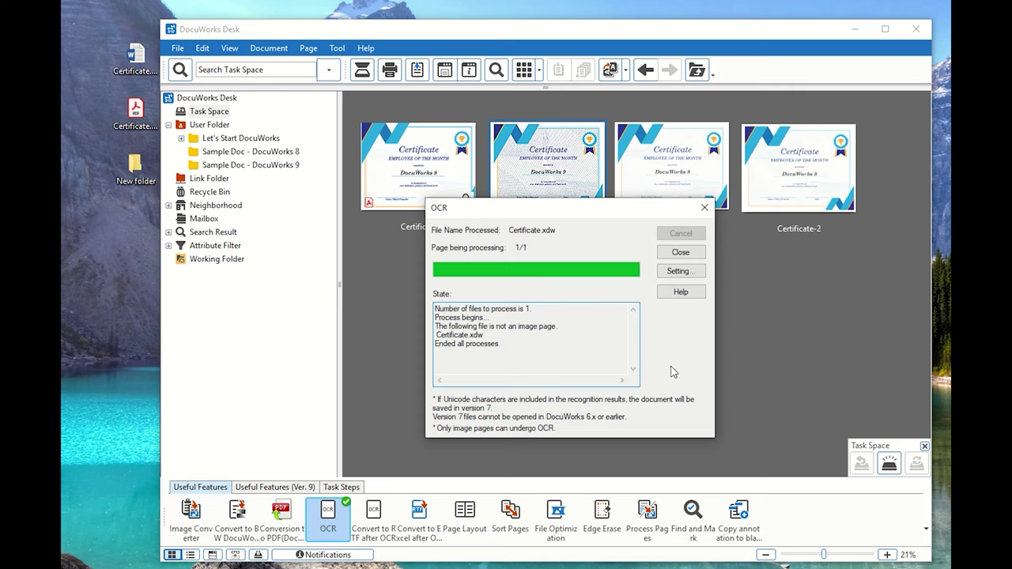